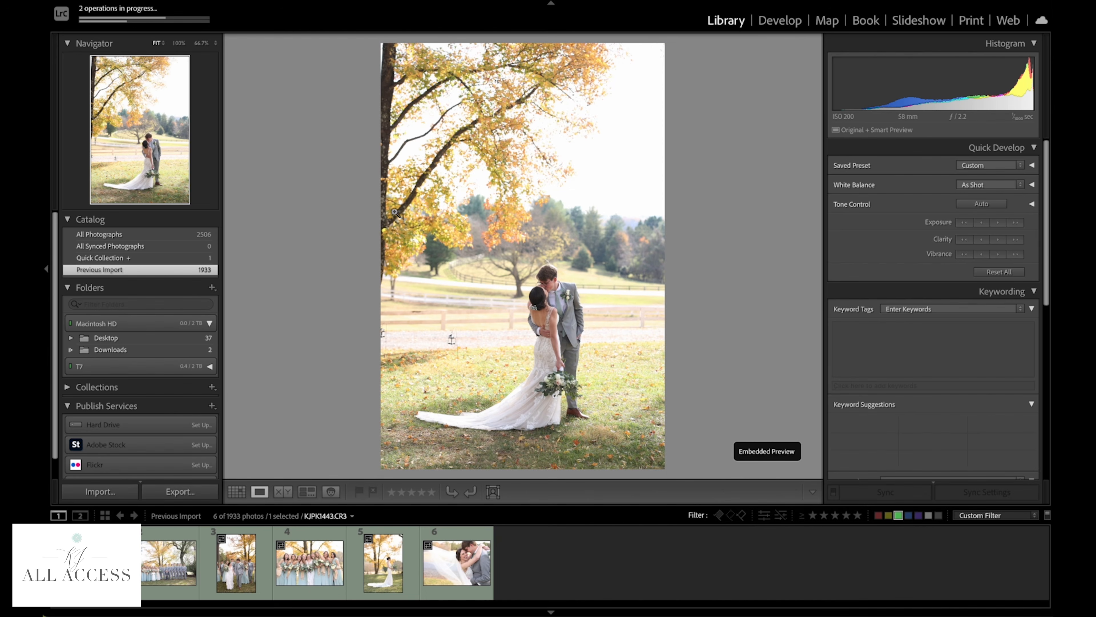
Step: Open the bride and groom photo for developing, crop it tighter around the couple and straighten it
left_click(780, 22)
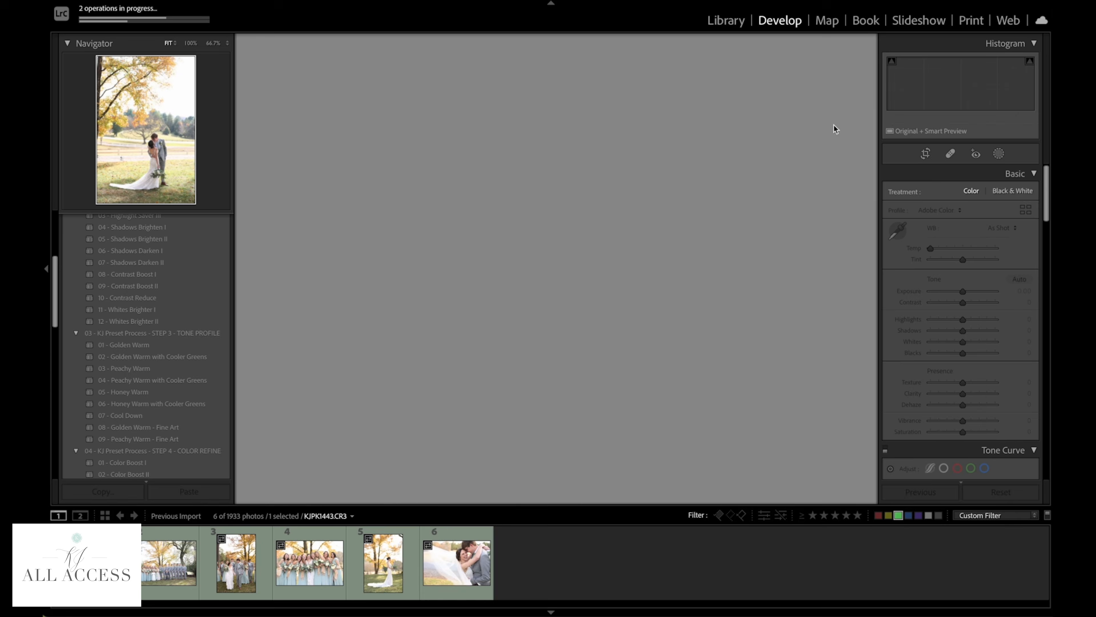
key("r")
left_click_drag(404, 42, 397, 88)
left_click_drag(499, 172, 495, 182)
key("Return")
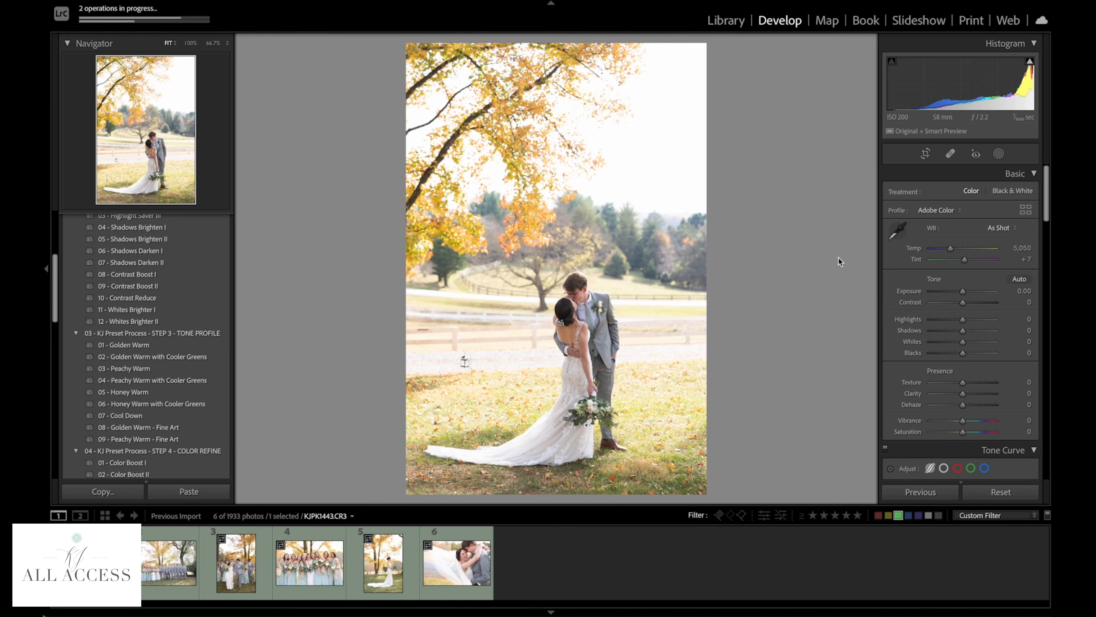
Step: Raise the photo's exposure slightly and set Highlights to -26, Shadows to +26 and Blacks to +38
key("equal")
key("equal")
key("equal")
key("equal")
key("equal")
left_click_drag(963, 353, 955, 323)
key("minus")
key("minus")
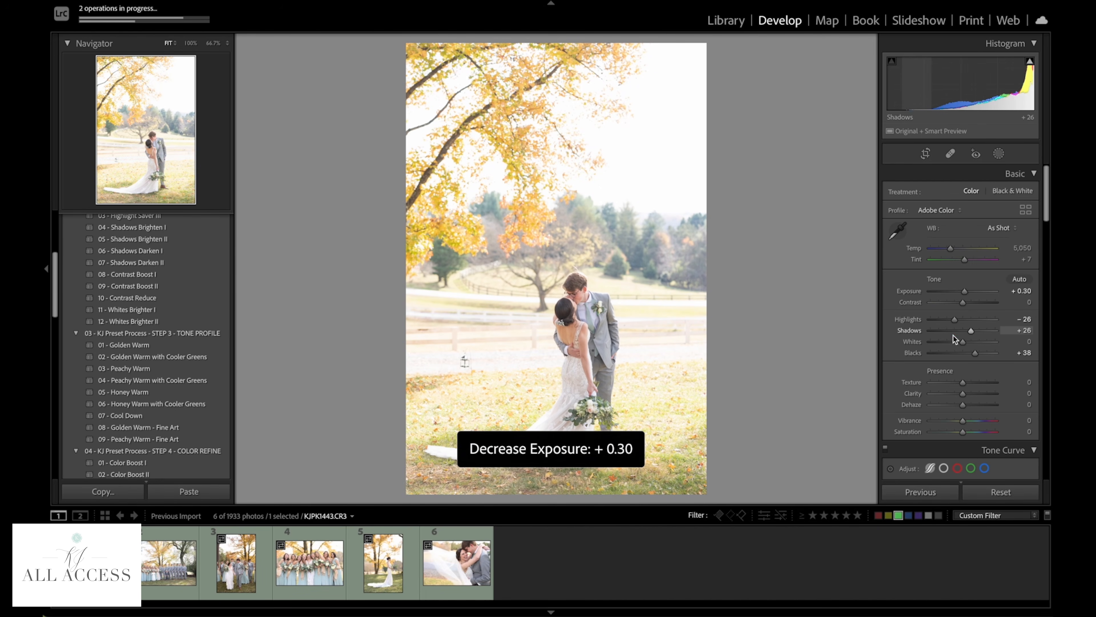
key("minus")
Step: Set the tone curve to Highlights -33, Lights +19, Darks +1 and Shadows -53, and lower the exposure to +0.10
scroll(953, 335, "down", 10)
left_click_drag(964, 211, 957, 212)
mouse_move(965, 223)
left_mouse_down()
mouse_move(973, 234)
mouse_move(955, 245)
mouse_move(952, 214)
mouse_move(965, 235)
left_mouse_up()
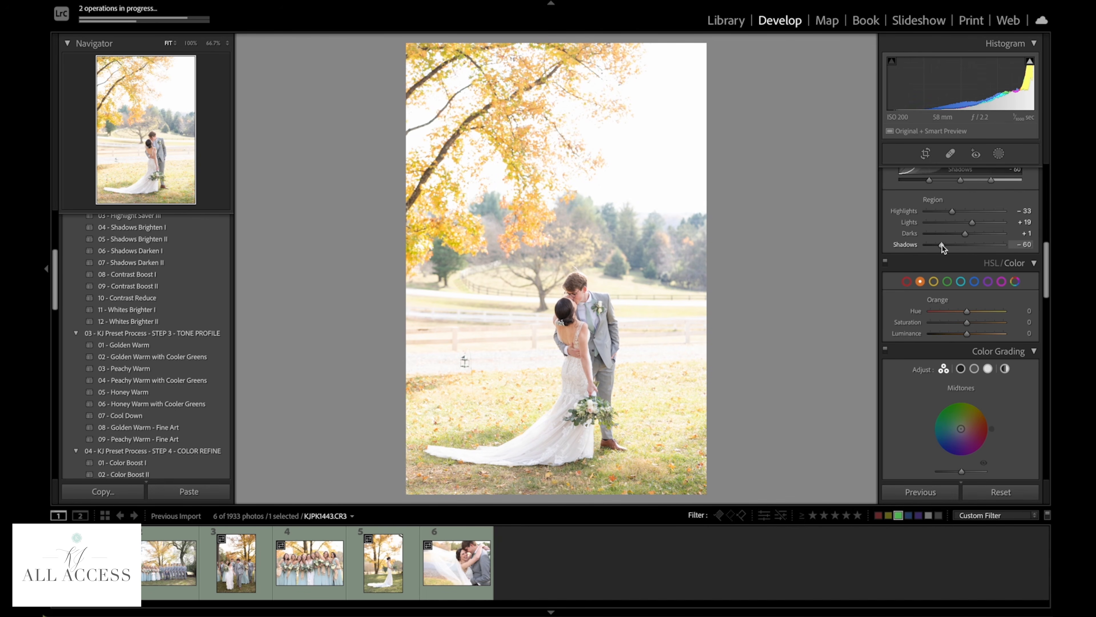
key("minus")
left_click_drag(942, 245, 945, 247)
key("equal")
key("minus")
key("equal")
key("minus")
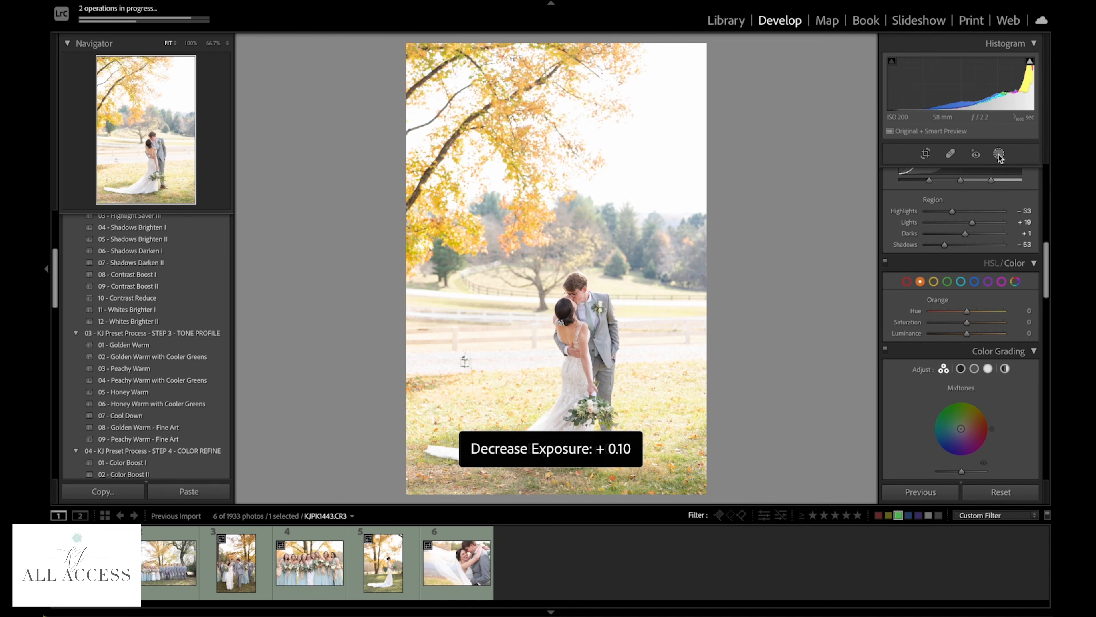
Step: Mask the background with an inverted Select Subject mask and set its Exposure to -0.44 and Highlights to -45
left_click(999, 154)
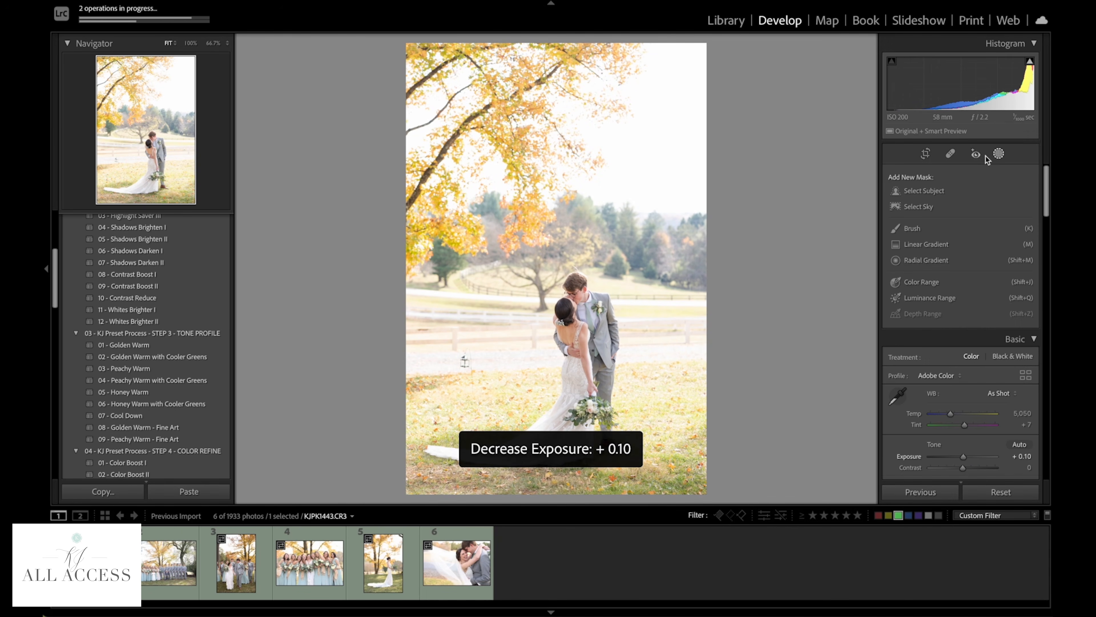
left_click(920, 191)
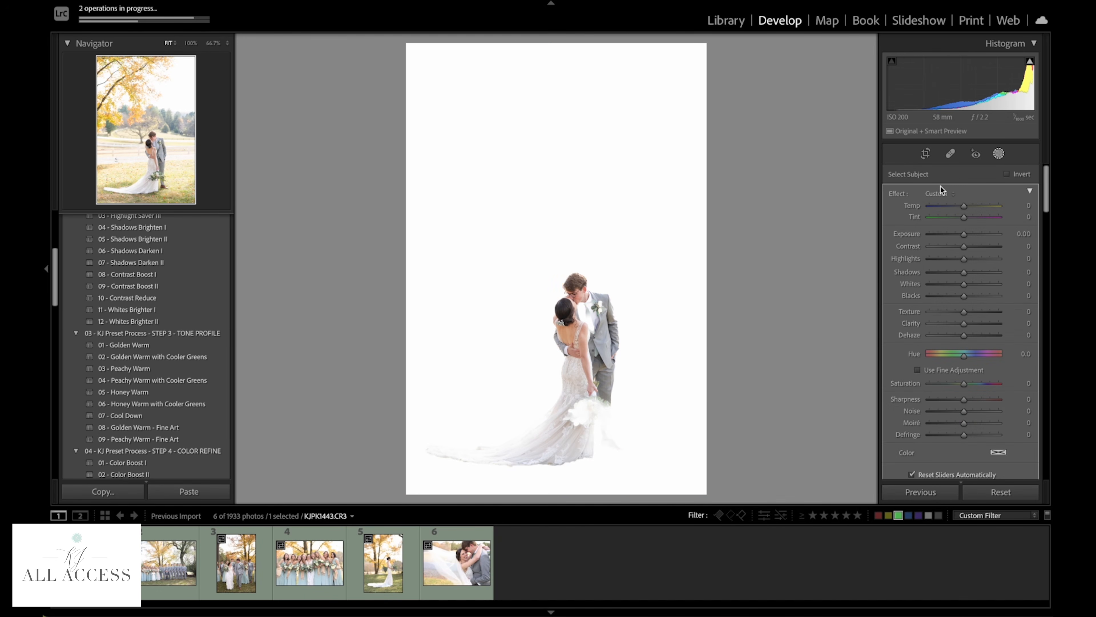
left_click(1006, 174)
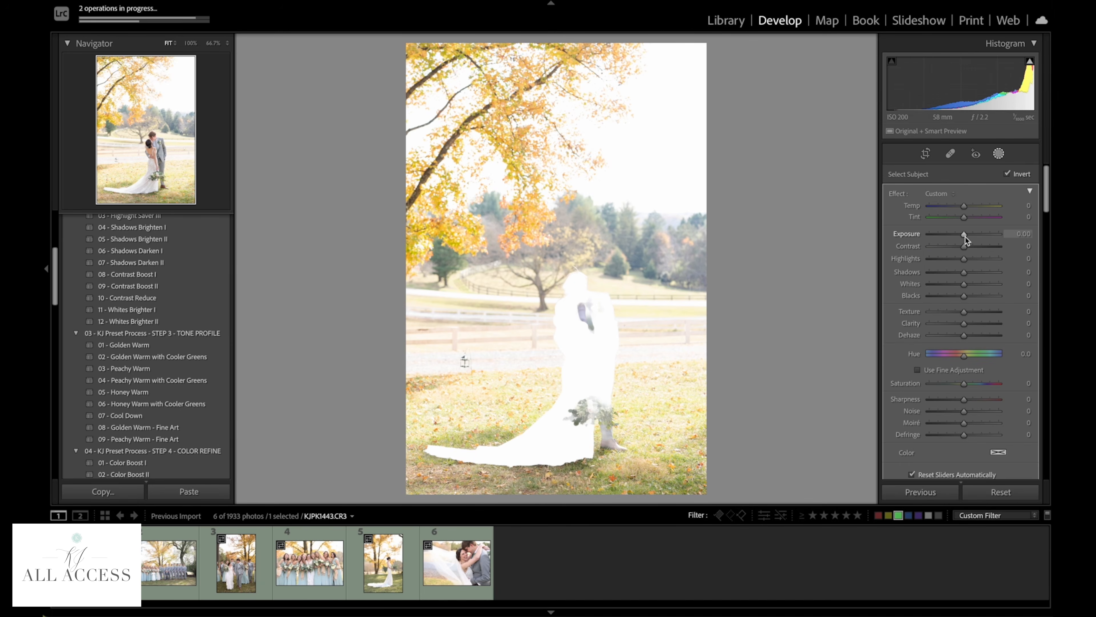
left_click_drag(954, 259, 960, 235)
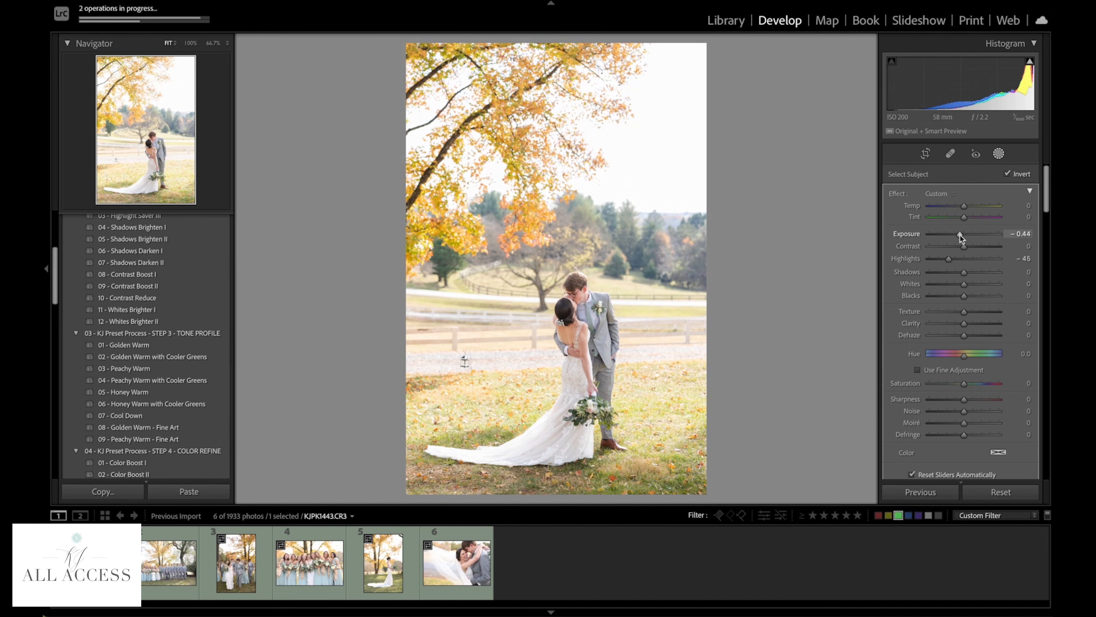
left_click(999, 154)
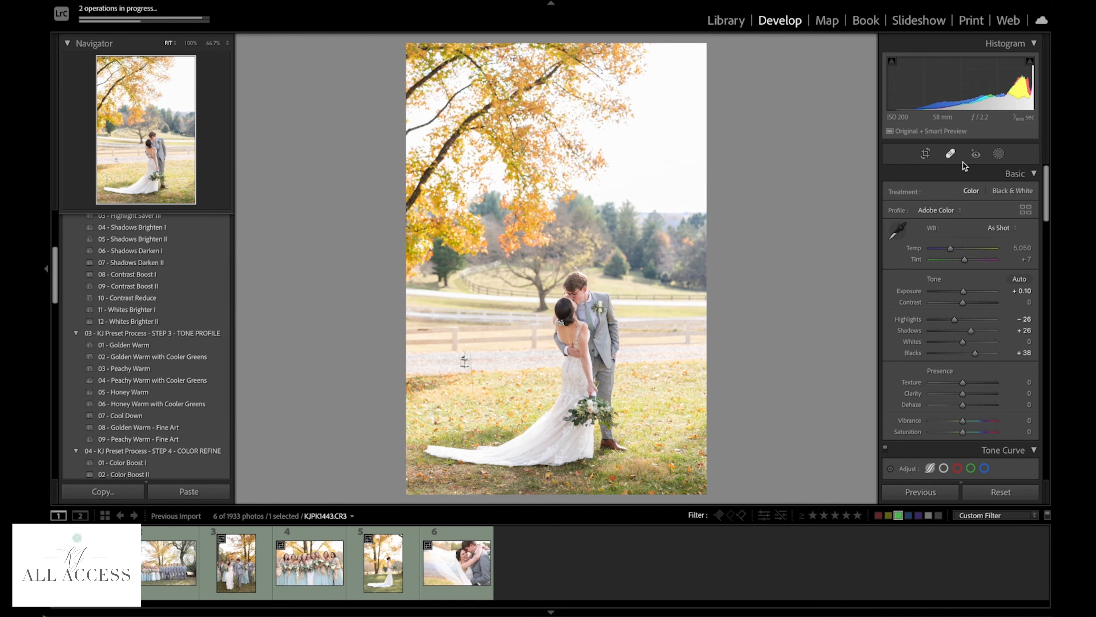
Step: Raise the couple photo's overall exposure to +0.30 and its Contrast to +11
key("equal")
key("equal")
key("equal")
key("equal")
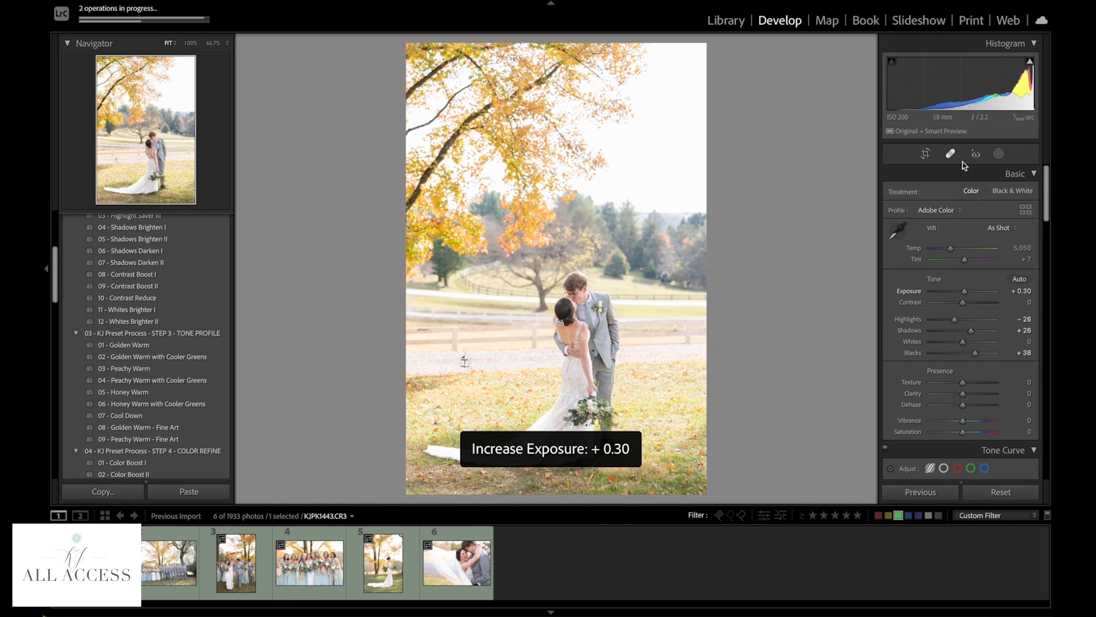
left_click_drag(966, 304, 970, 304)
Step: Refine the tone curve with Highlights at -46, Darks at -5 and Shadows at -69, nudging the exposure up
scroll(970, 304, "down", 10)
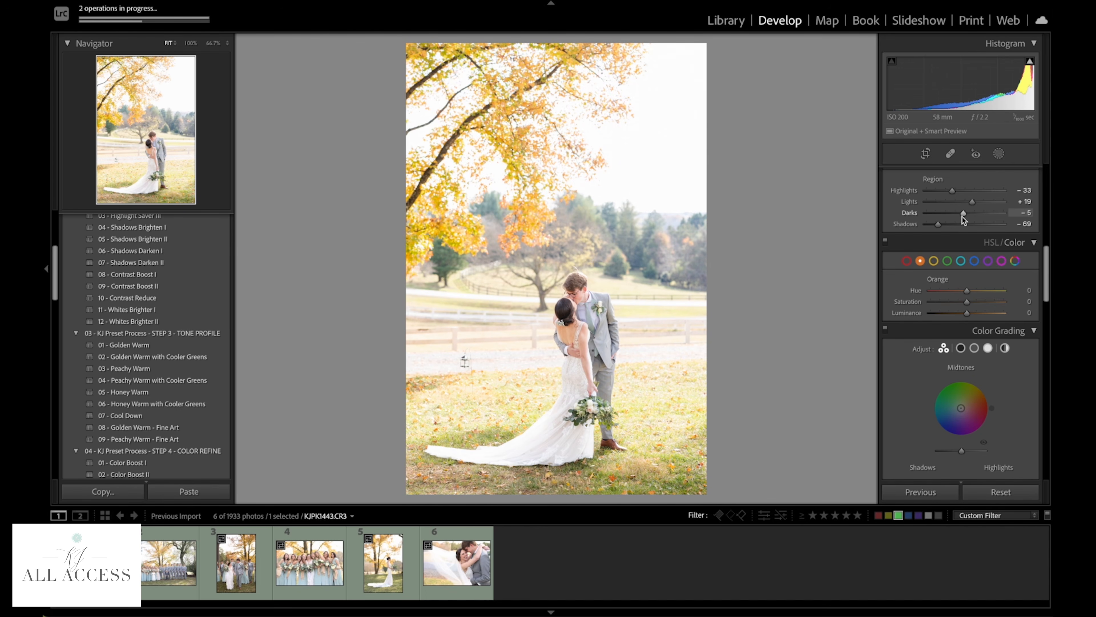
key("=")
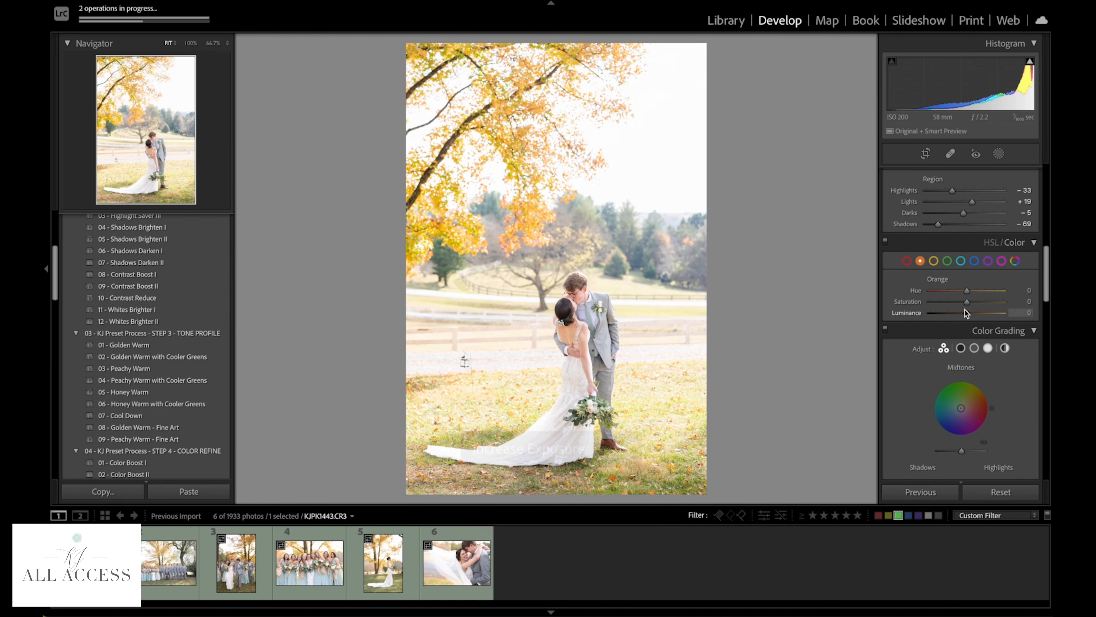
scroll(965, 310, "up", 8)
scroll(960, 360, "down", 6)
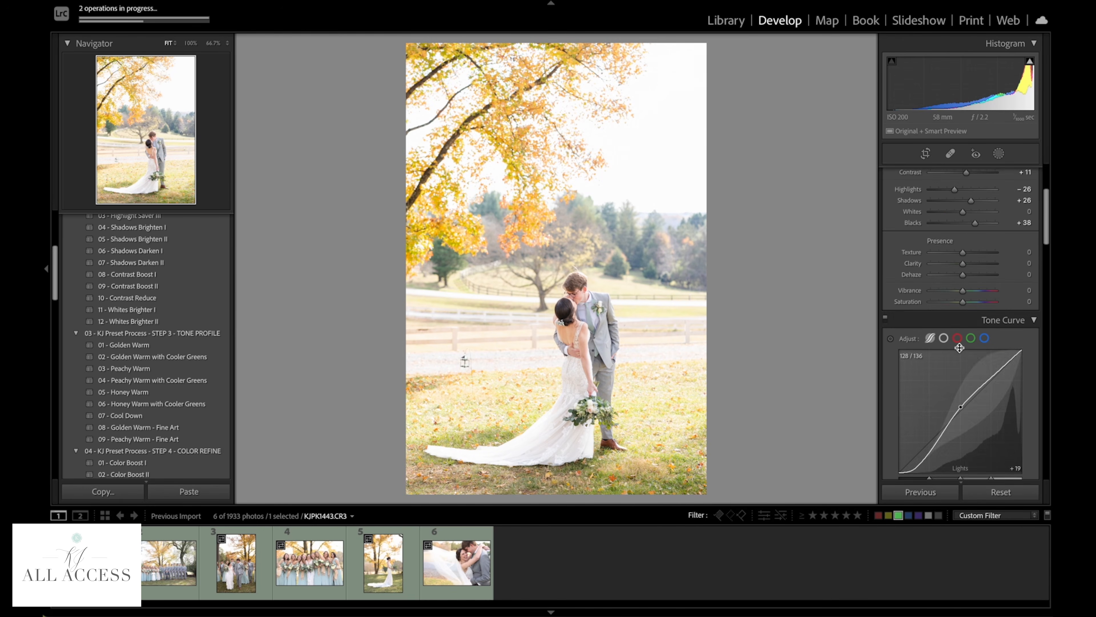
left_click_drag(946, 320, 947, 320)
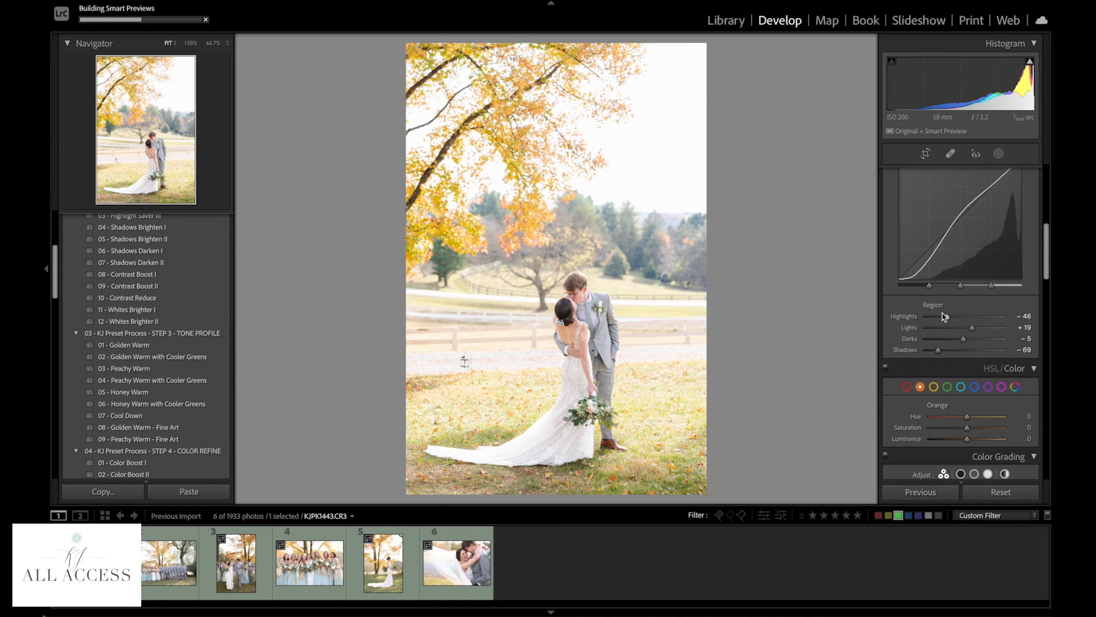
Step: Adjust the green color channel to Hue +17, Saturation -10 and Luminance -11
scroll(942, 326, "down", 3)
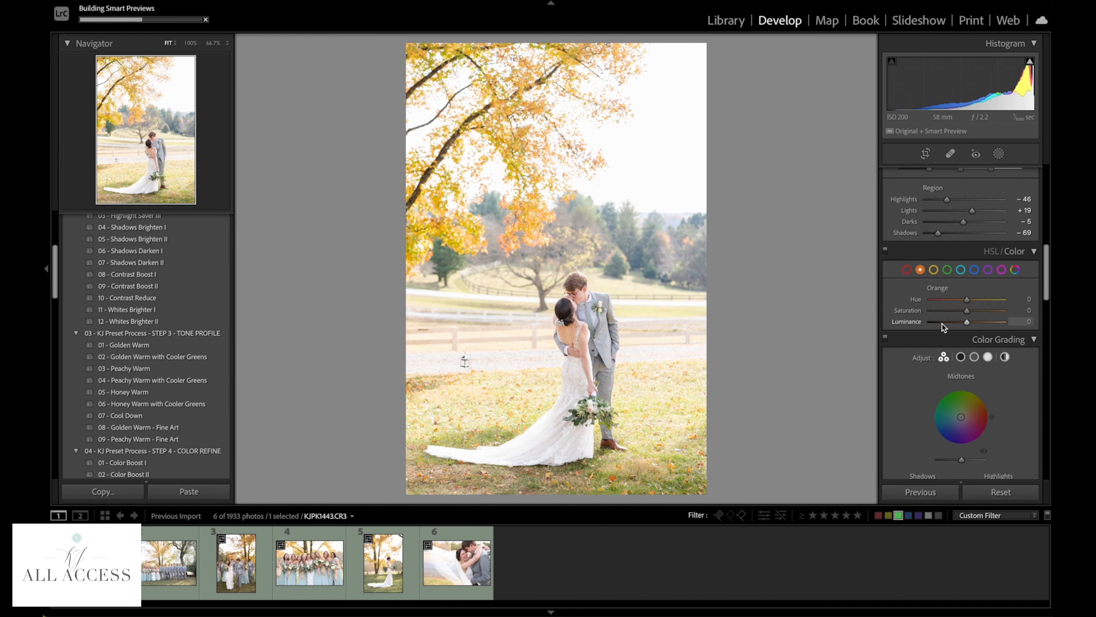
scroll(150, 375, "down", 8)
scroll(150, 375, "down", 1)
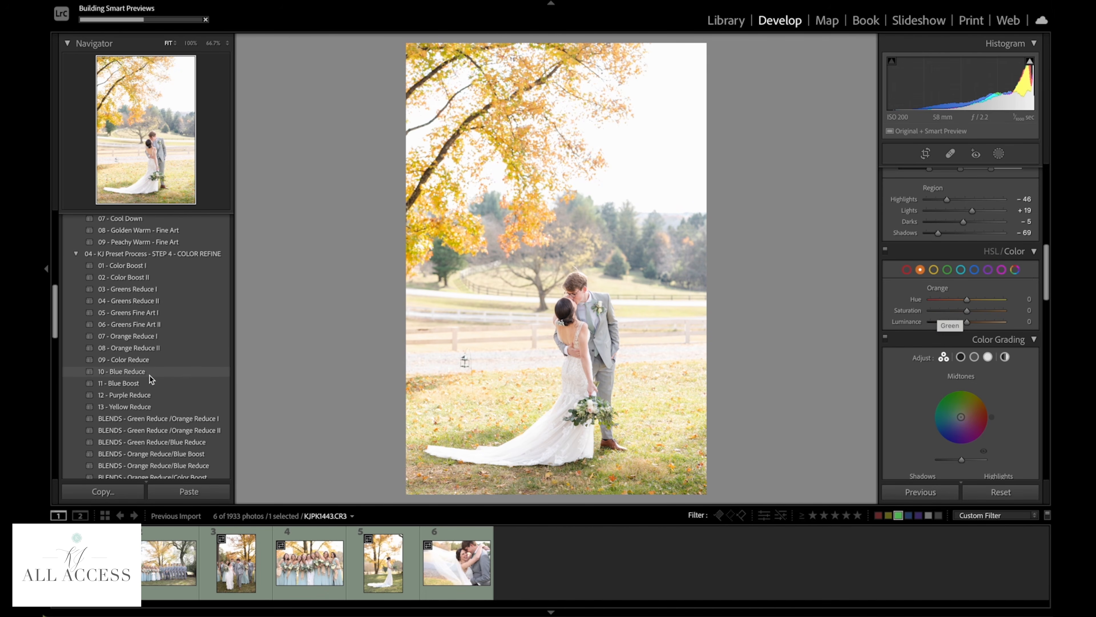
left_click(947, 270)
mouse_move(967, 311)
left_mouse_down()
mouse_move(975, 302)
mouse_move(963, 323)
left_mouse_up()
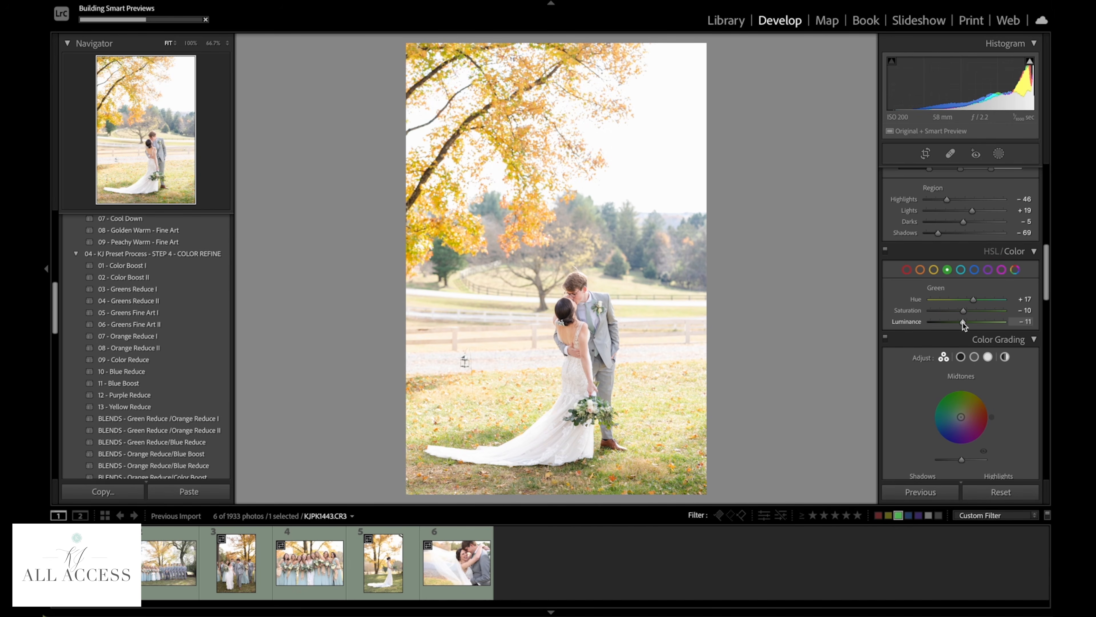
Step: Create a virtual copy of the couple photo, reset its edits and compare it with the edited version
key("ctrl+apostrophe")
left_click(991, 492)
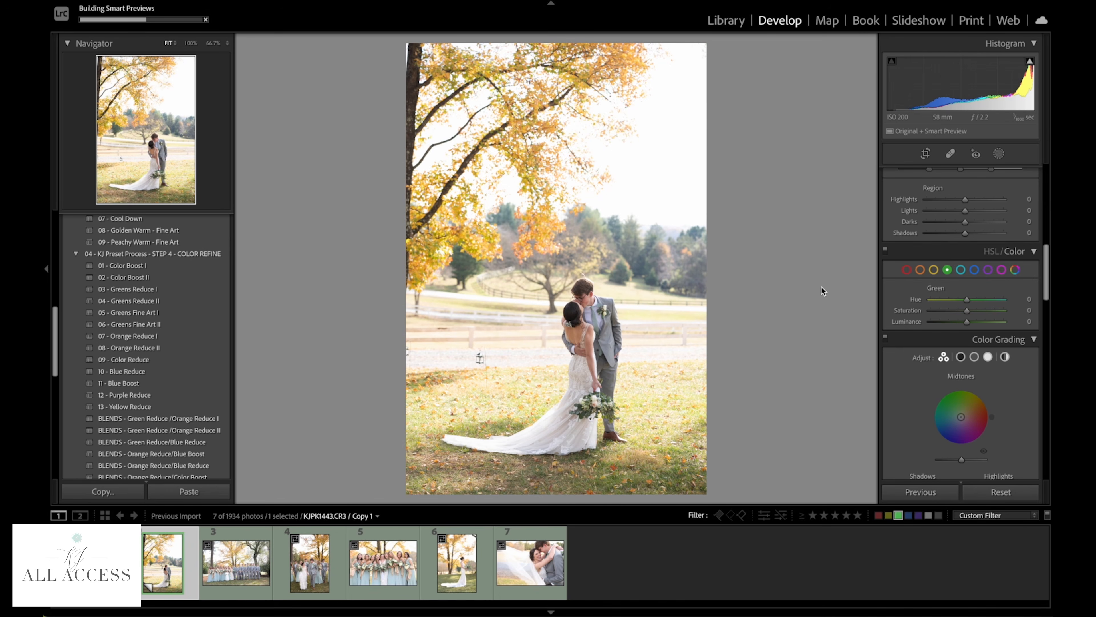
key("Left")
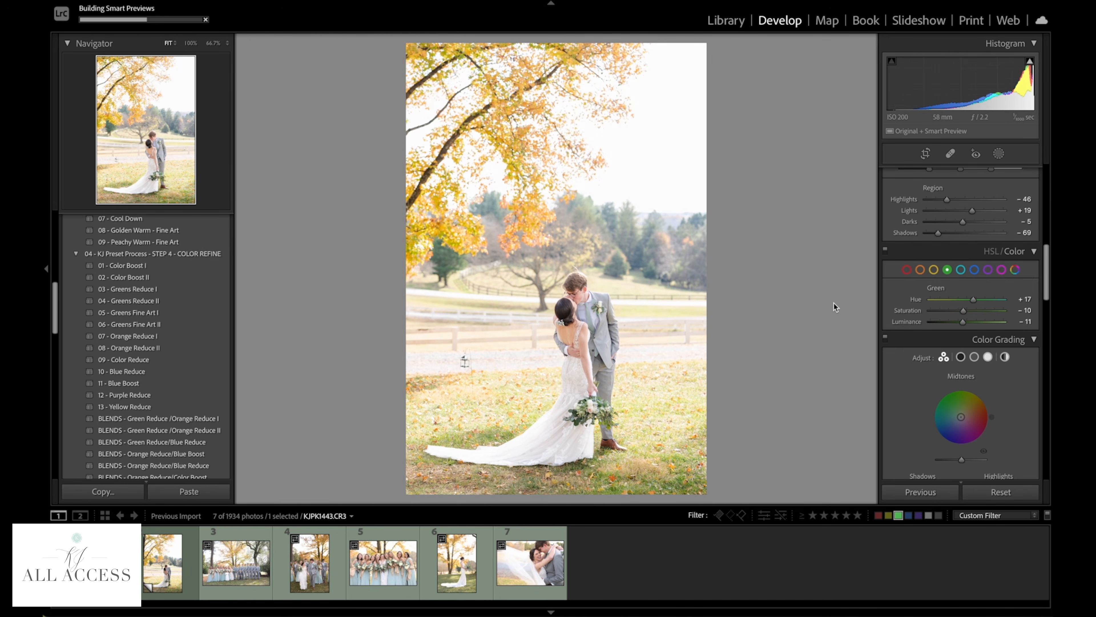
Step: Open the full wedding party photo, straighten it and crop it slightly tighter
left_click(224, 579)
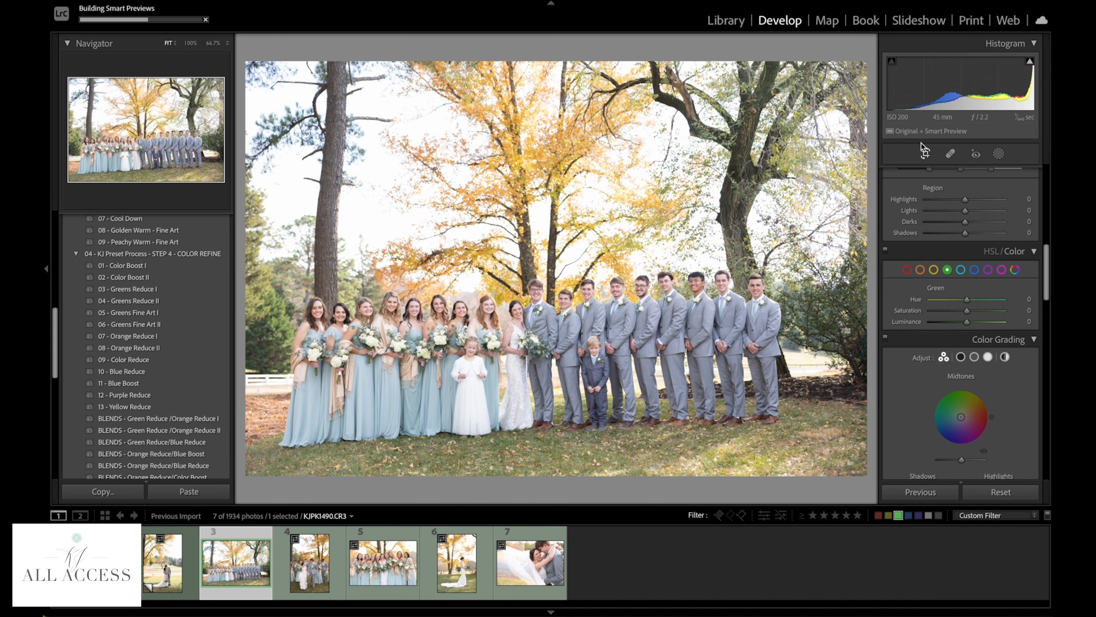
left_click(926, 153)
left_click_drag(863, 143, 859, 129)
key("Return")
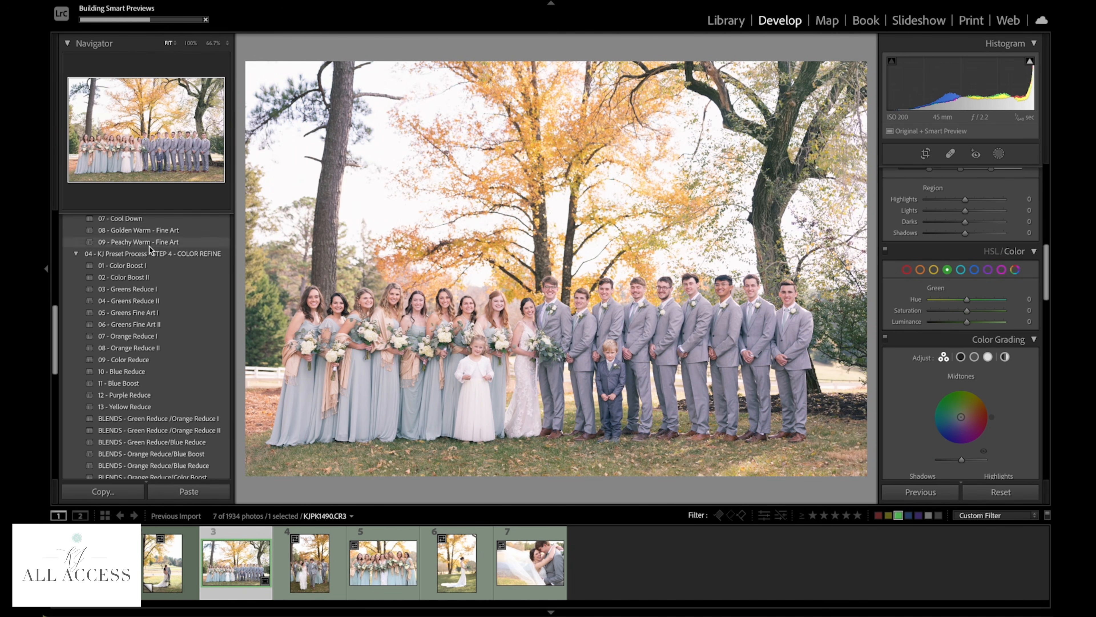
Step: Apply the 03 - Bright I foundation preset to the wedding party photo and lower its exposure to -0.50
scroll(149, 246, "up", 10)
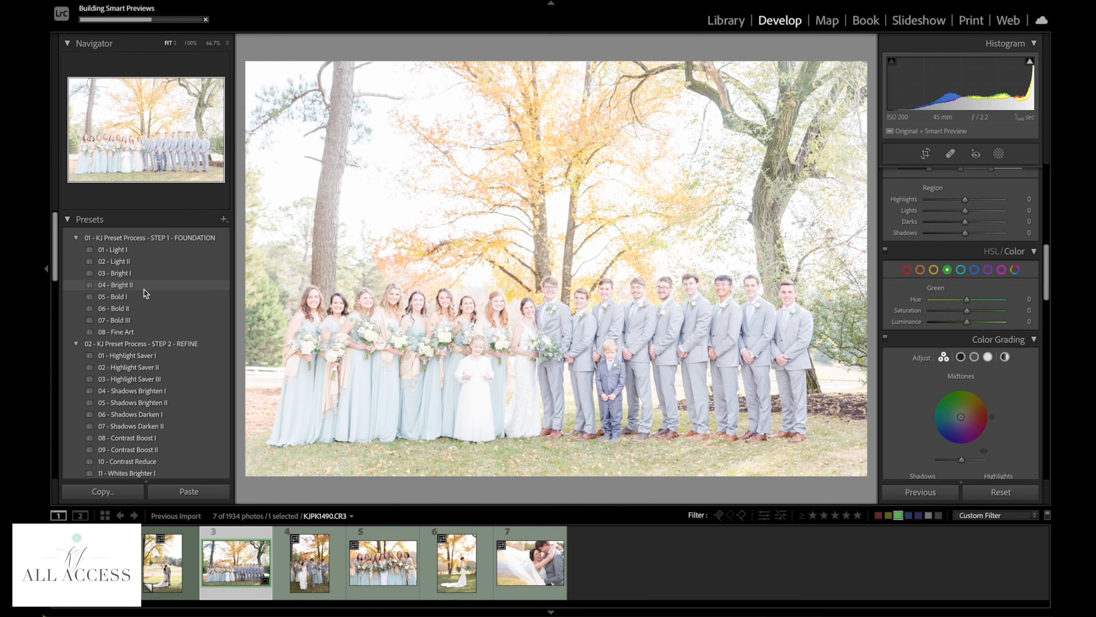
left_click(146, 274)
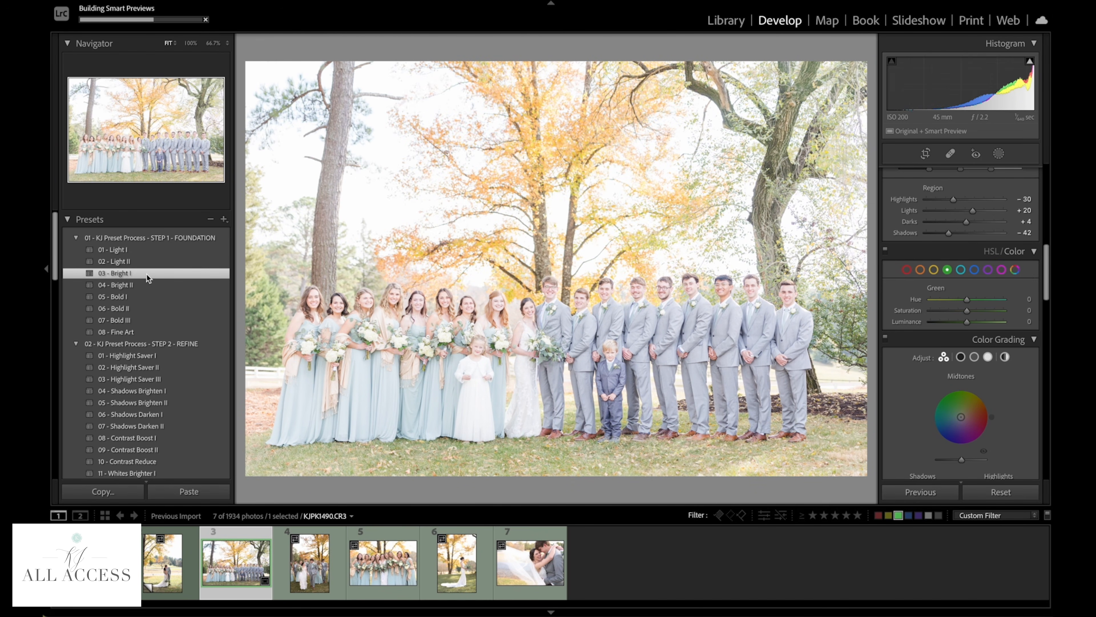
key("minus")
key("minus")
key("minus")
key("minus")
key("minus")
key("minus")
key("minus")
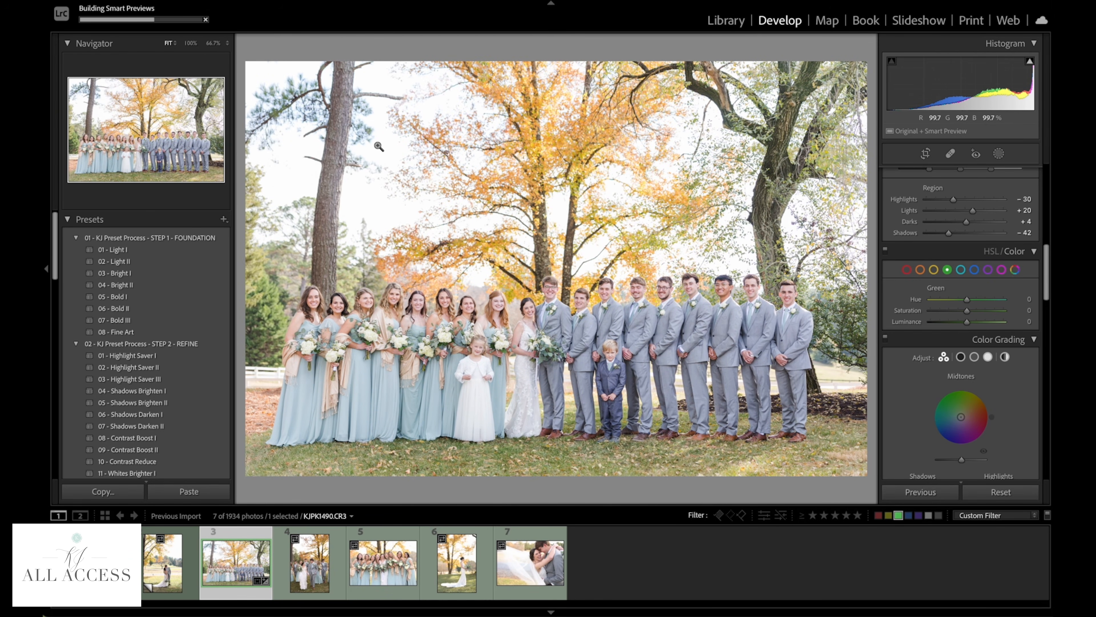
key("equal")
key("minus")
key("equal")
Step: Apply the 01 - Highlight Saver I refine preset to the wedding party photo
scroll(141, 406, "down", 7)
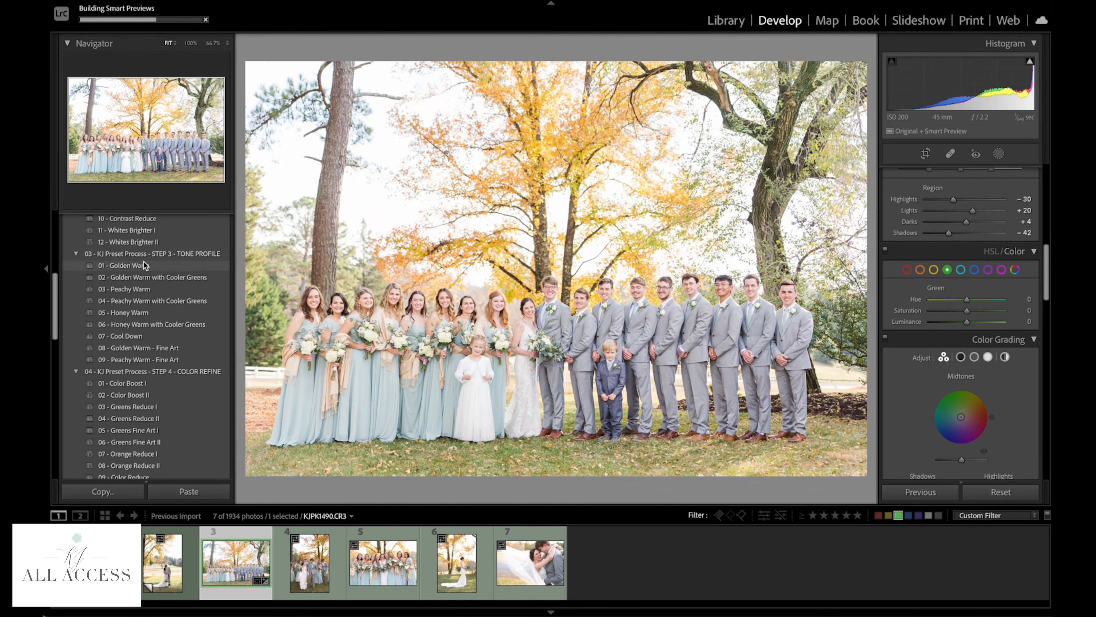
scroll(143, 262, "up", 6)
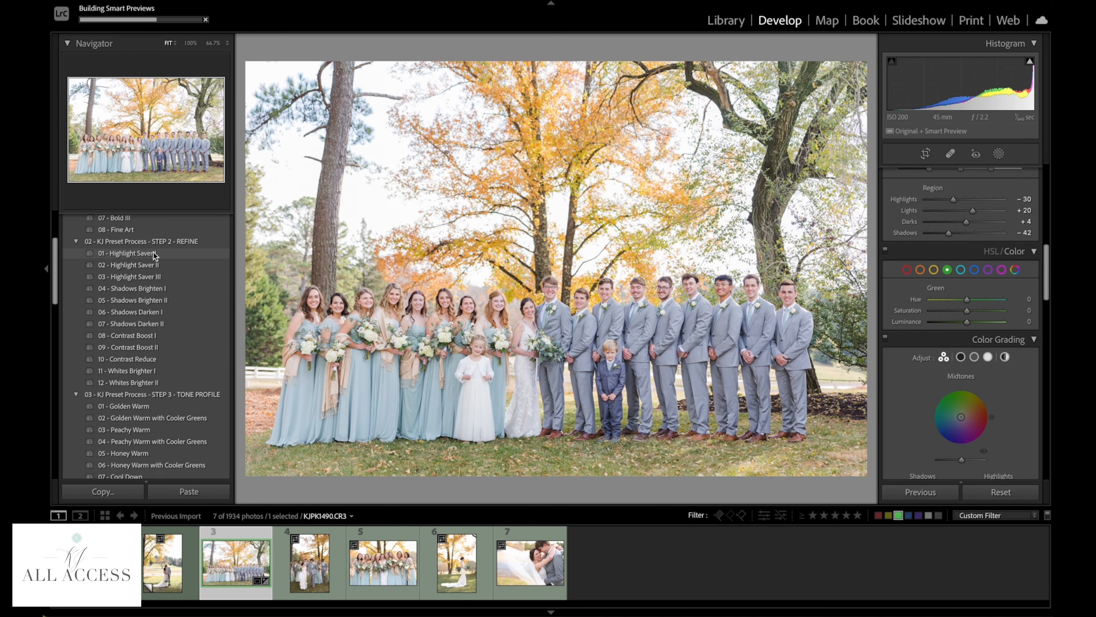
left_click(156, 258)
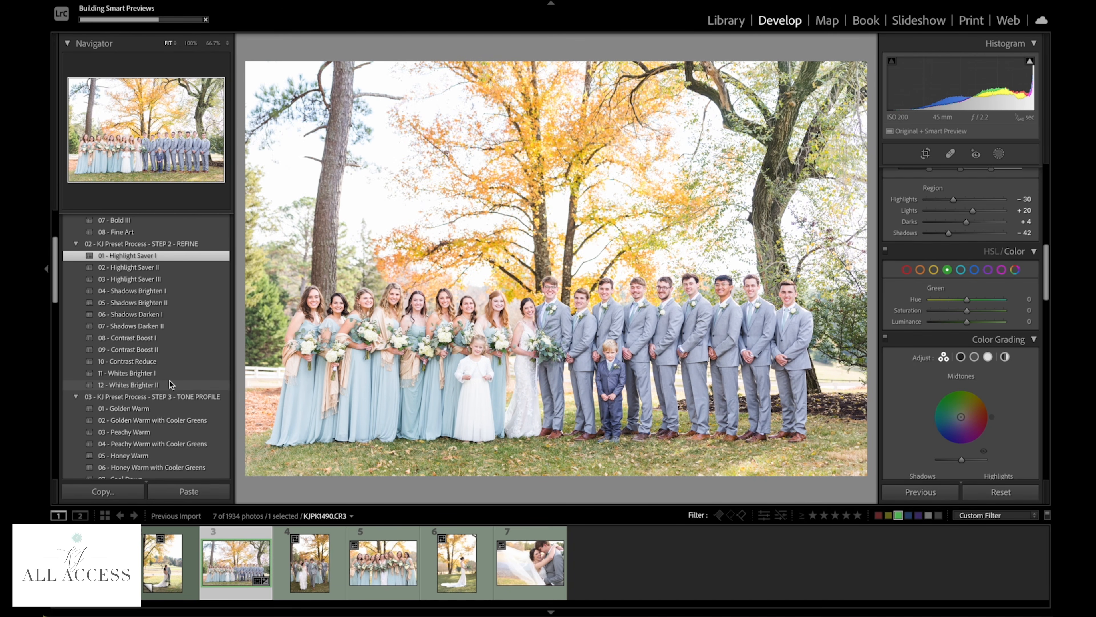
Step: Apply the 02 - Golden Warm with Cooler Greens tone profile and set its amount to 67
scroll(169, 380, "down", 5)
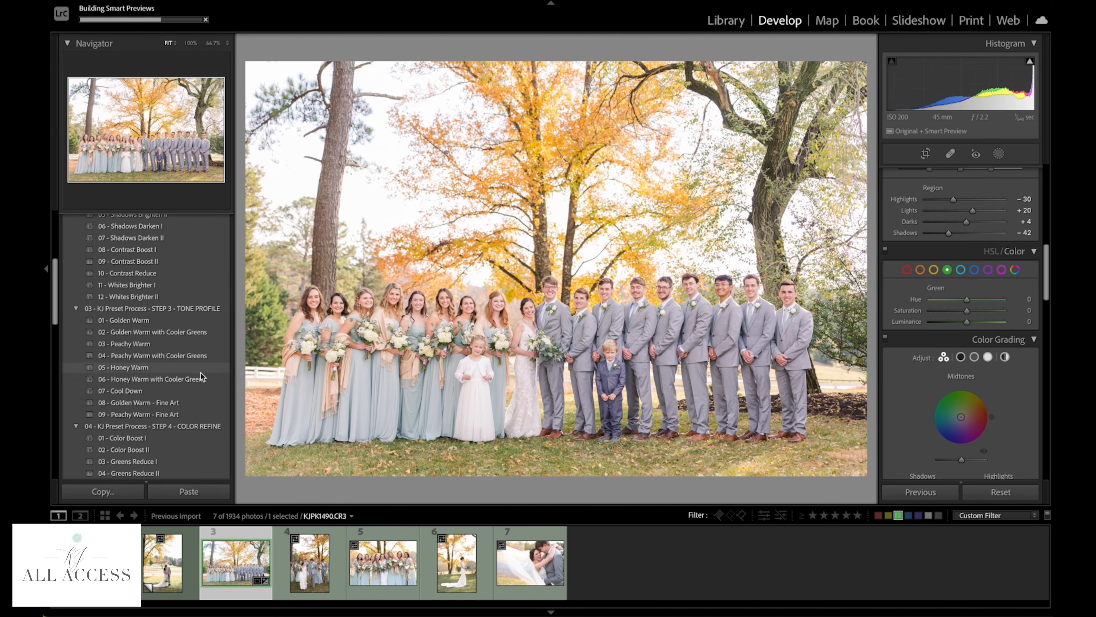
scroll(200, 372, "down", 2)
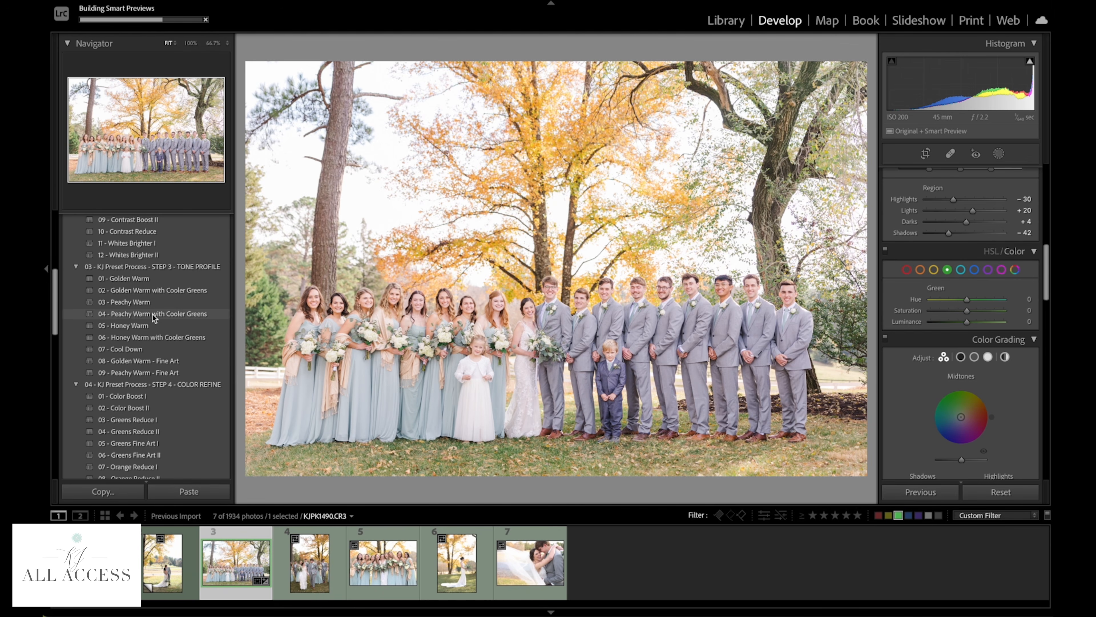
left_click(158, 293)
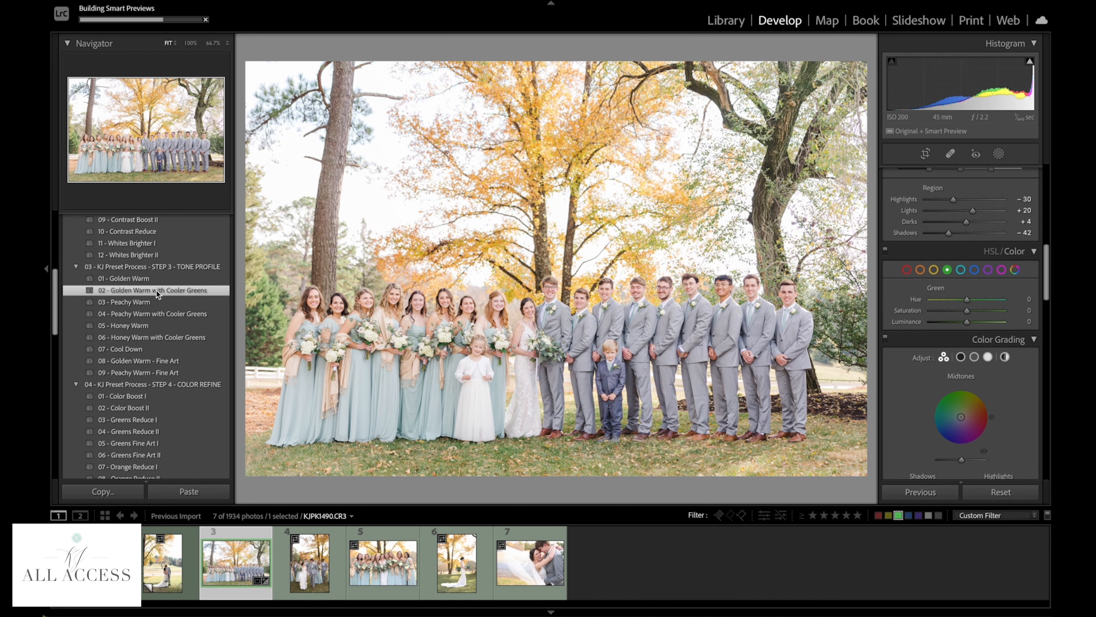
scroll(917, 232, "up", 3)
scroll(916, 232, "up", 5)
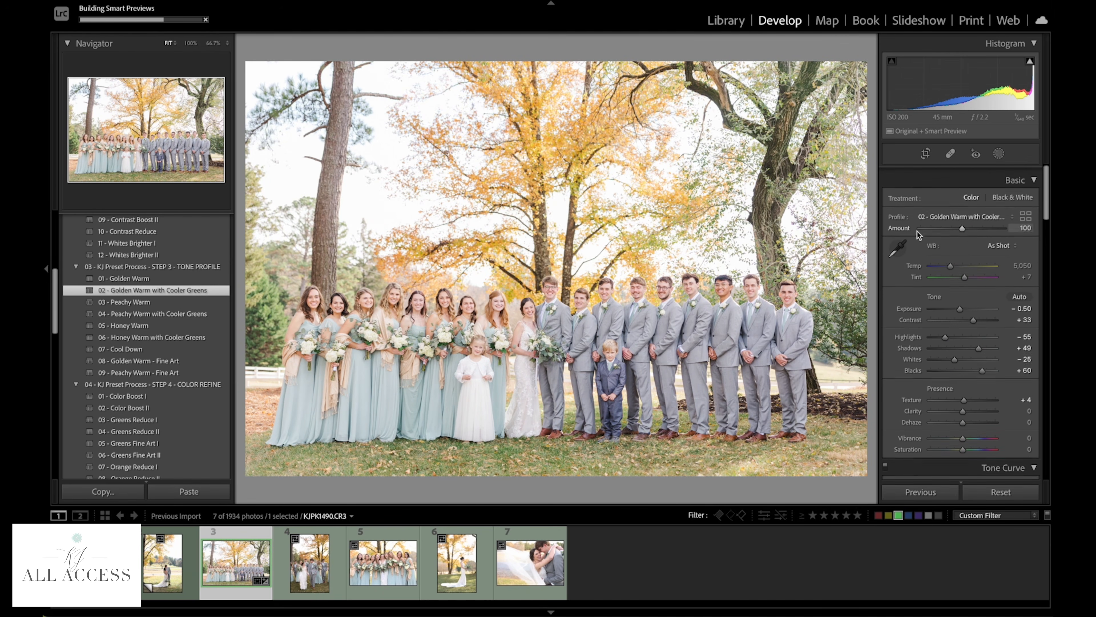
left_click_drag(960, 222, 948, 223)
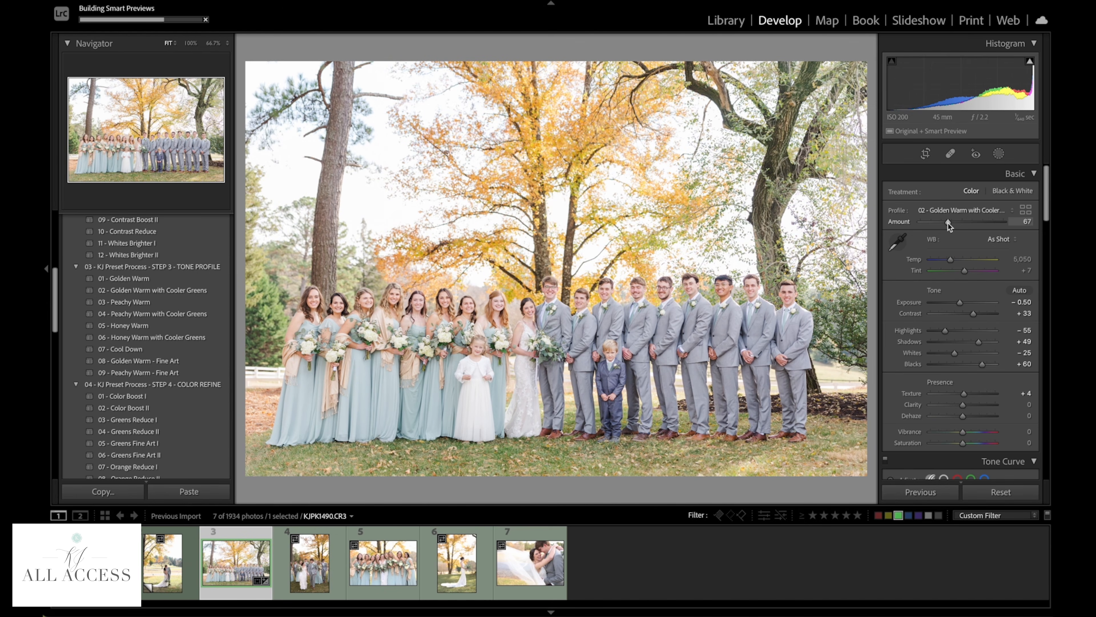
Step: Sync the wedding party photo's settings to the adjacent photo of the couple walking with the party, and display that photo
left_click(305, 569, "shift")
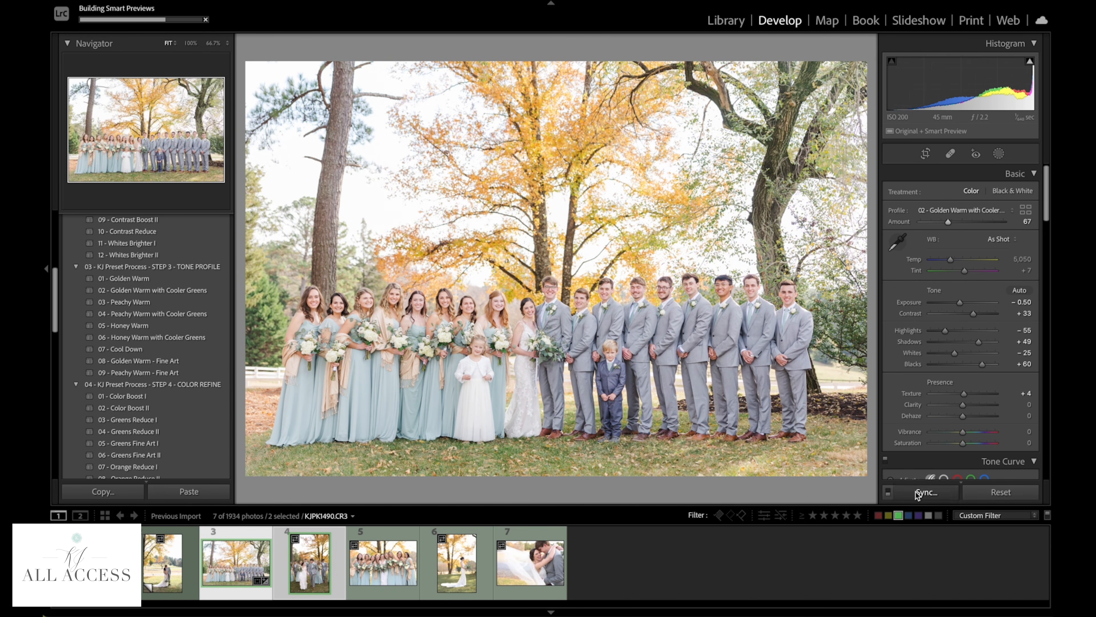
left_click(916, 491)
key("Return")
key("Right")
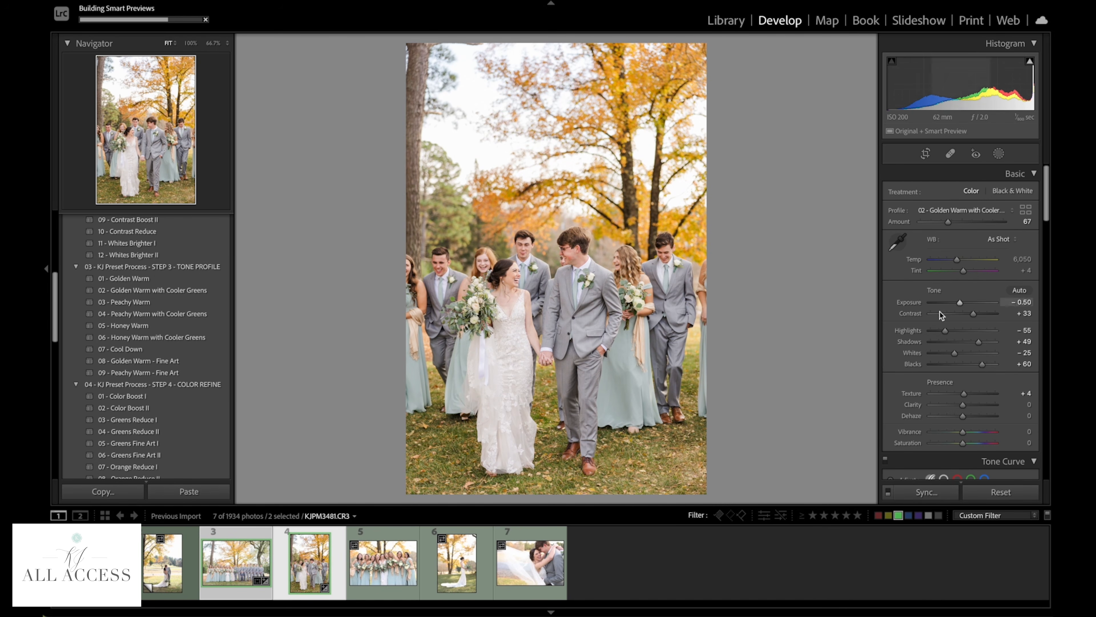
Step: Set the contrast to +20 and the exposure to -0.40 on the photo of the couple walking with the party
left_click_drag(969, 316, 959, 320)
scroll(966, 317, "down", 6)
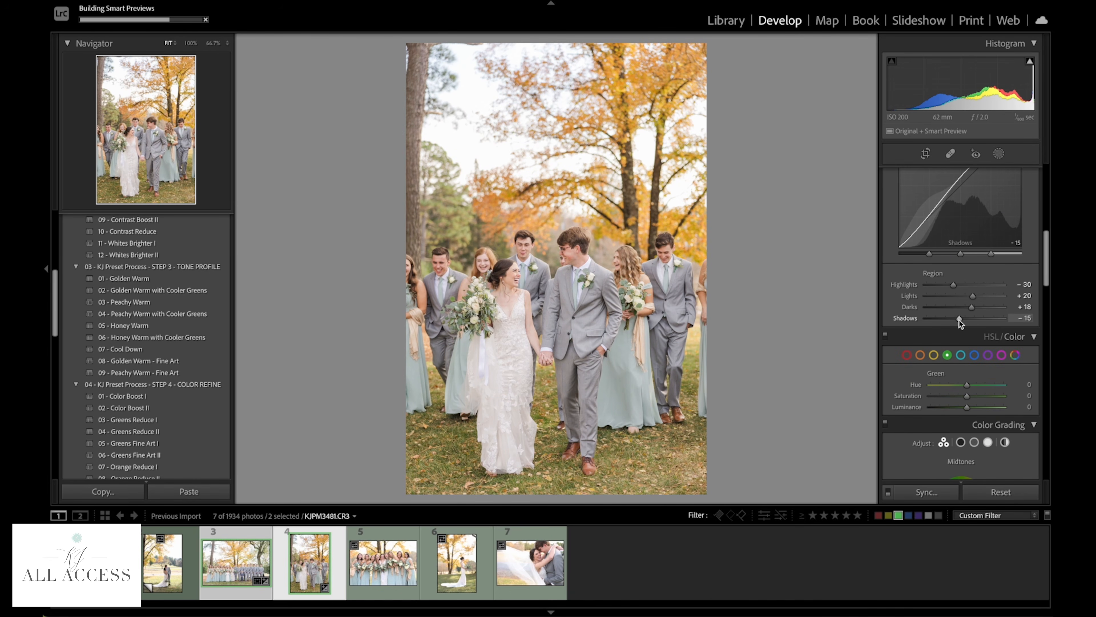
key("equal")
key("equal")
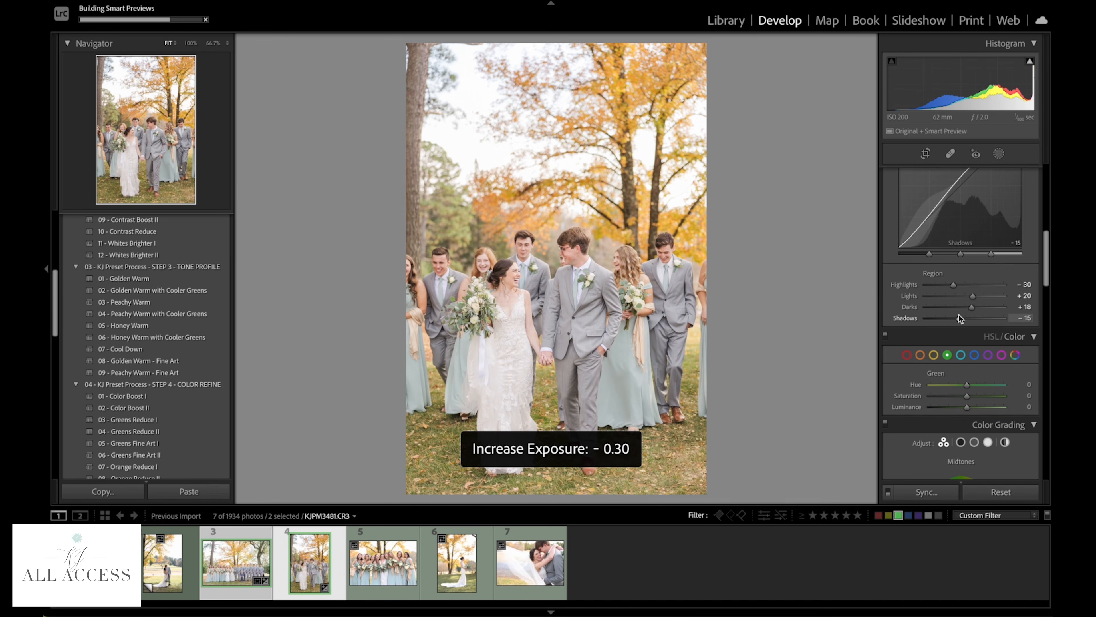
key("minus")
Step: Cool the walking couple photo's temperature to 5,370 and raise its blacks to +67
scroll(959, 315, "up", 6)
left_click_drag(958, 263, 954, 264)
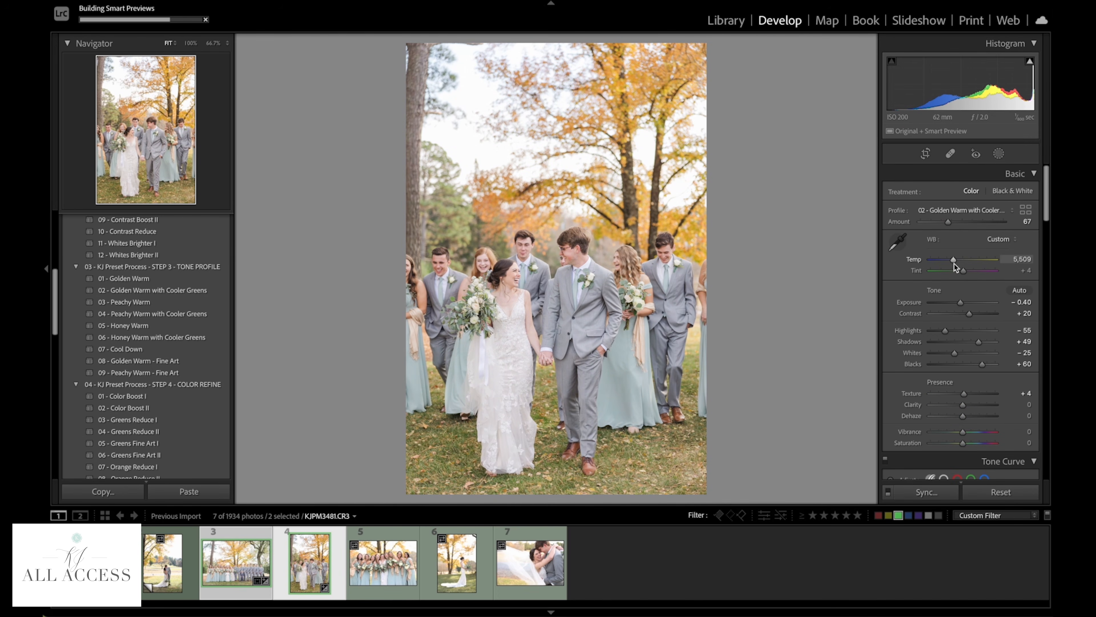
left_click(955, 263)
left_click_drag(985, 364, 988, 364)
Step: Increase the tone profile amount to 116 and set the contrast to +29 on the walking couple photo
mouse_move(948, 222)
left_mouse_down()
mouse_move(959, 222)
mouse_move(954, 260)
mouse_move(966, 223)
left_mouse_up()
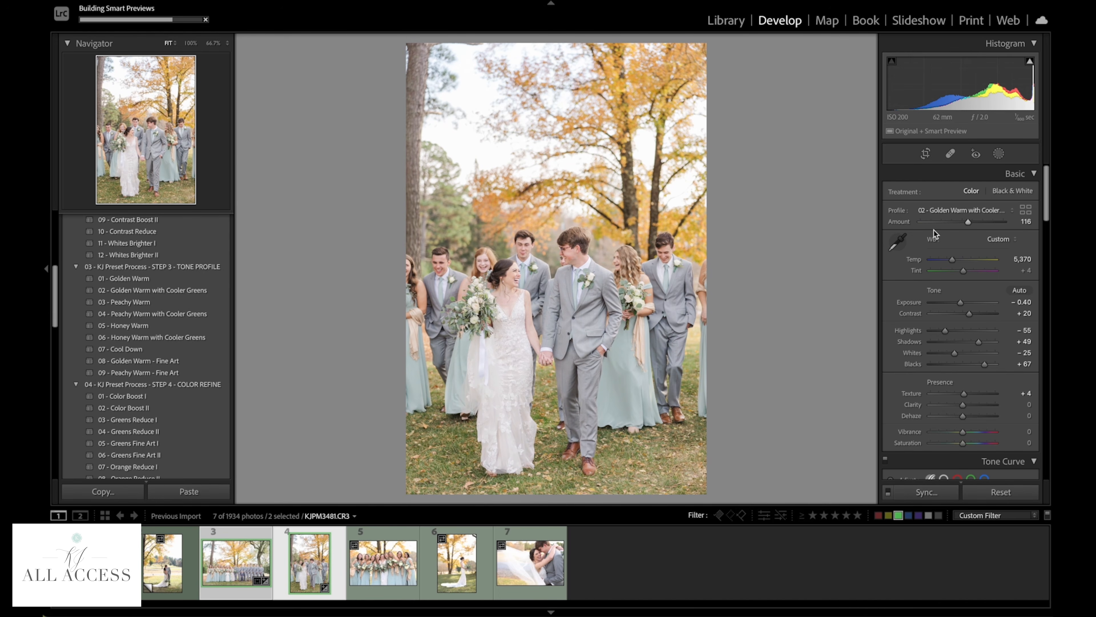
scroll(924, 301, "down", 5)
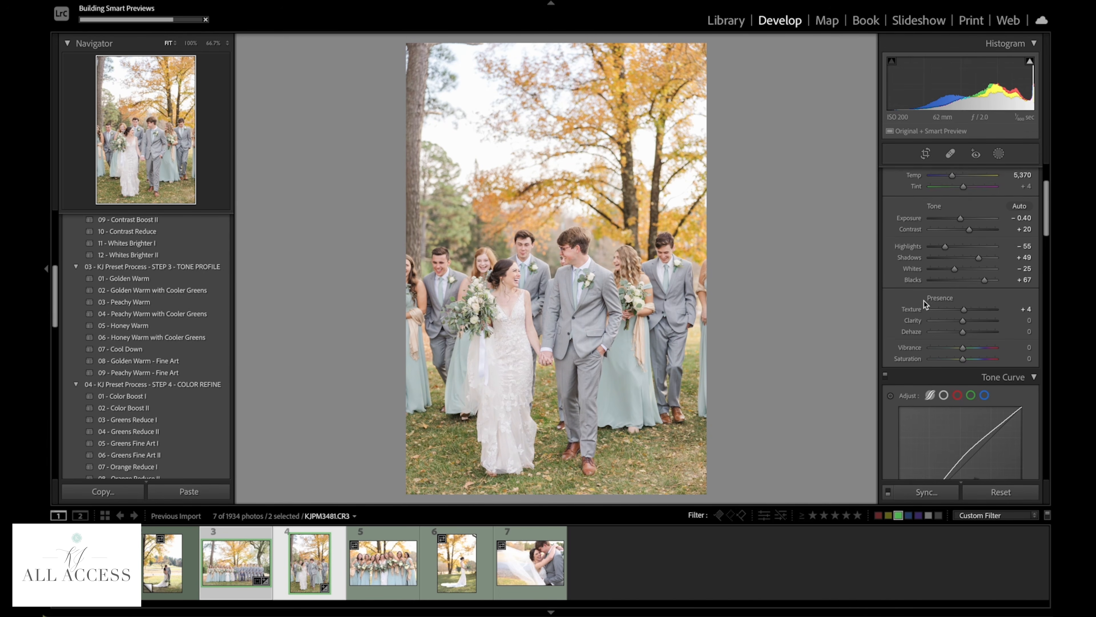
scroll(924, 301, "up", 4)
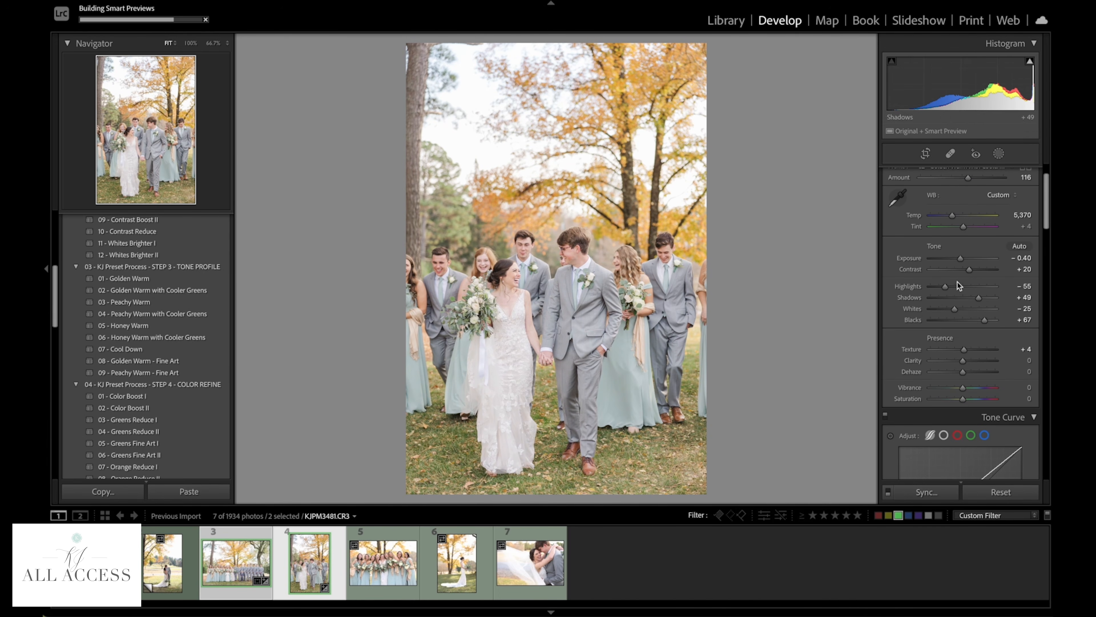
left_click_drag(976, 272, 973, 274)
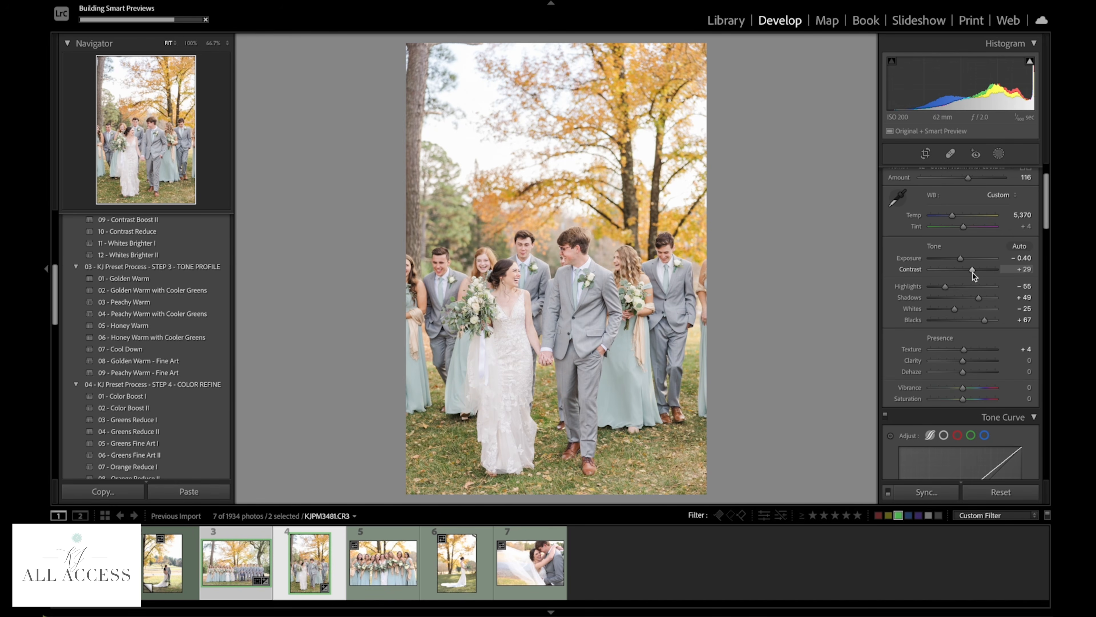
Step: Open the bridesmaids group photo and apply the 01 - Light I foundation and 02 - Highlight Saver II refine presets
left_click(313, 566)
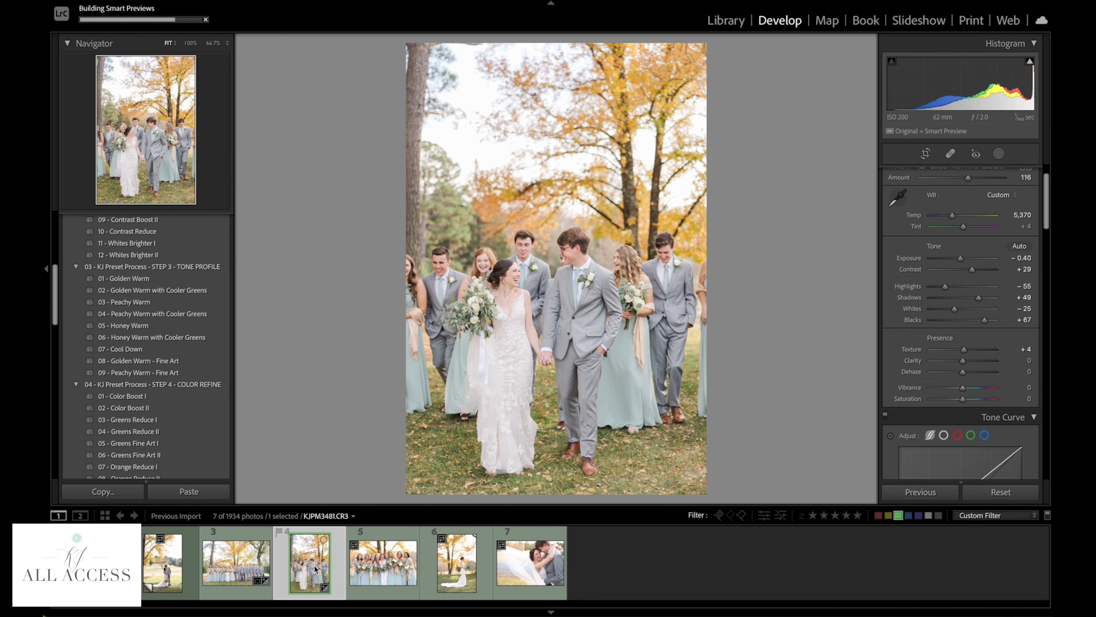
left_click(378, 573)
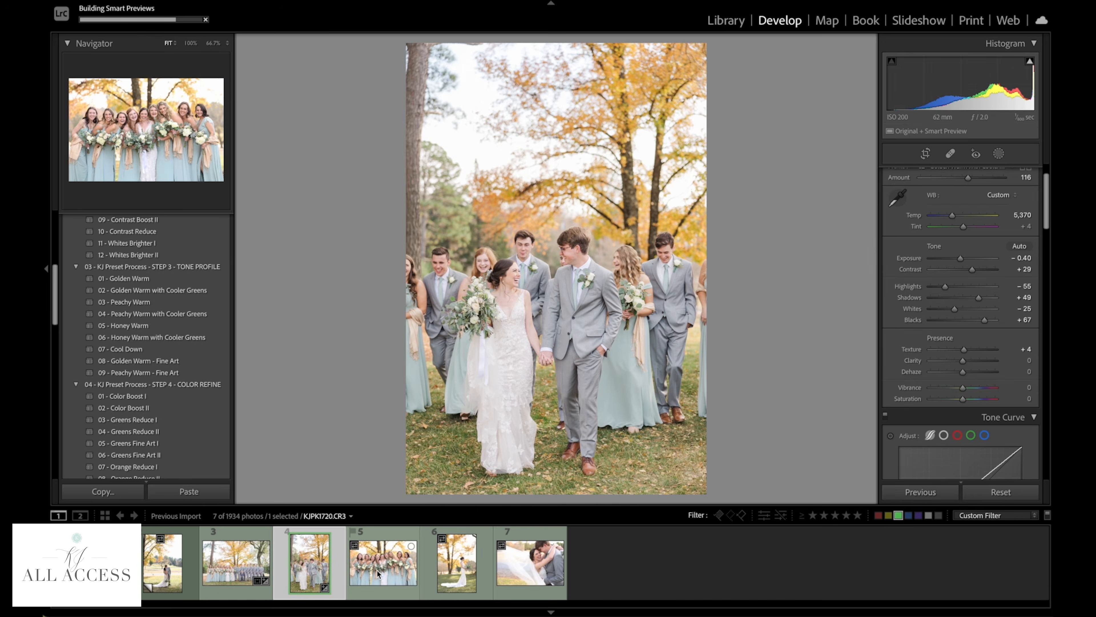
scroll(173, 330, "up", 8)
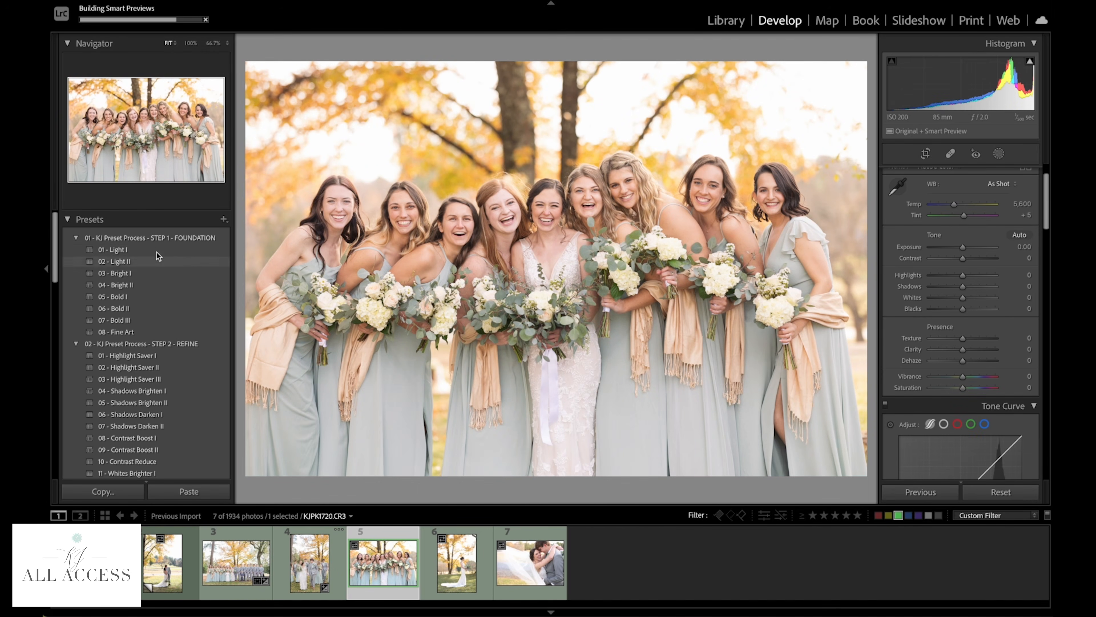
left_click(147, 249)
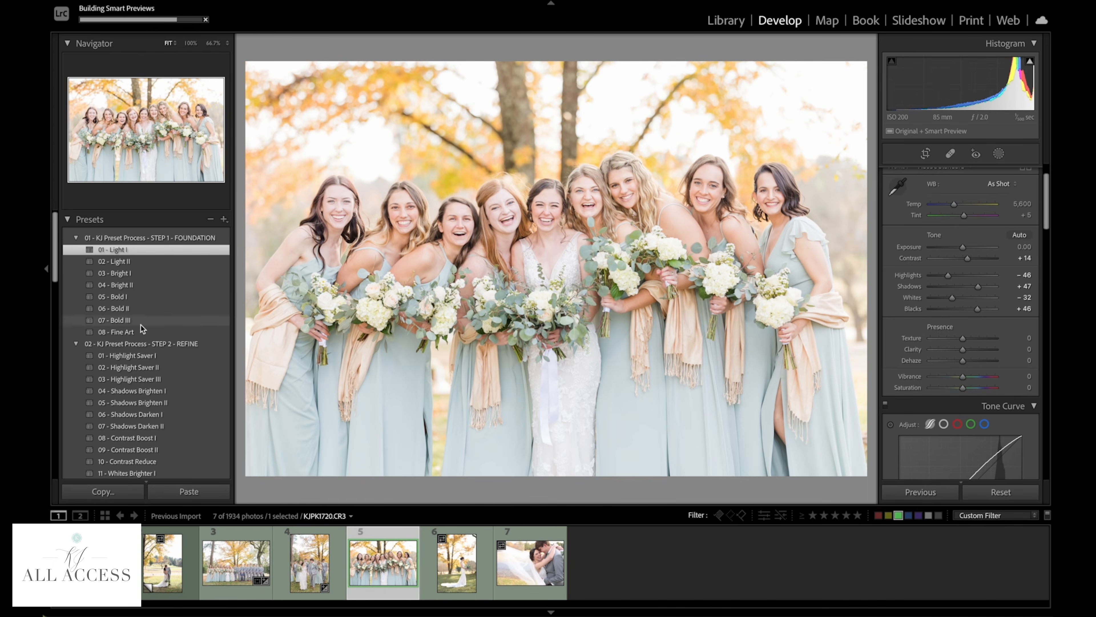
left_click(136, 366)
Step: Lower the bridesmaids photo's exposure to -0.30 and cool its temperature to 5,436
key("minus")
key("minus")
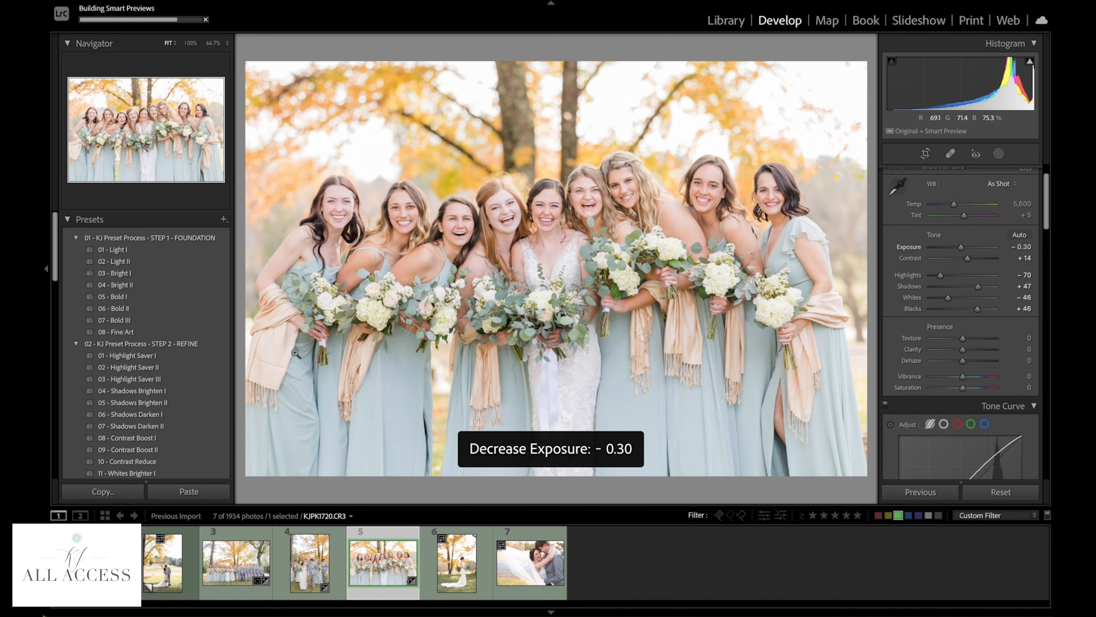
scroll(166, 388, "down", 1)
scroll(165, 389, "down", 4)
left_click_drag(954, 204, 951, 204)
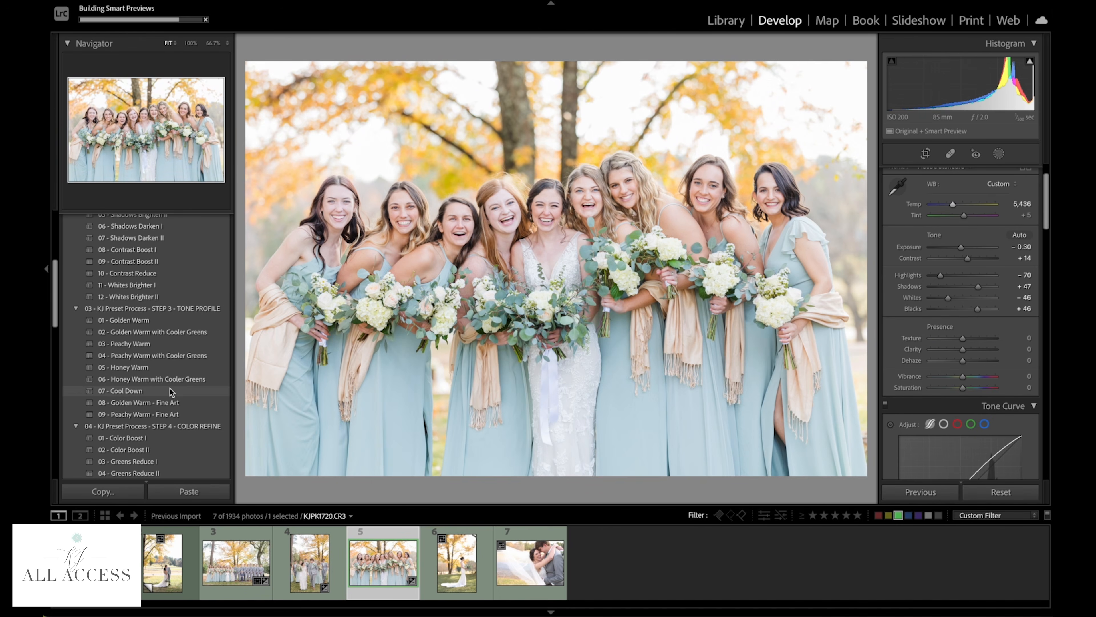
Step: Apply the 02 - Golden Warm with Cooler Greens tone profile to the bridesmaids photo with amount 71, keeping exposure at -0.30
left_click(160, 338)
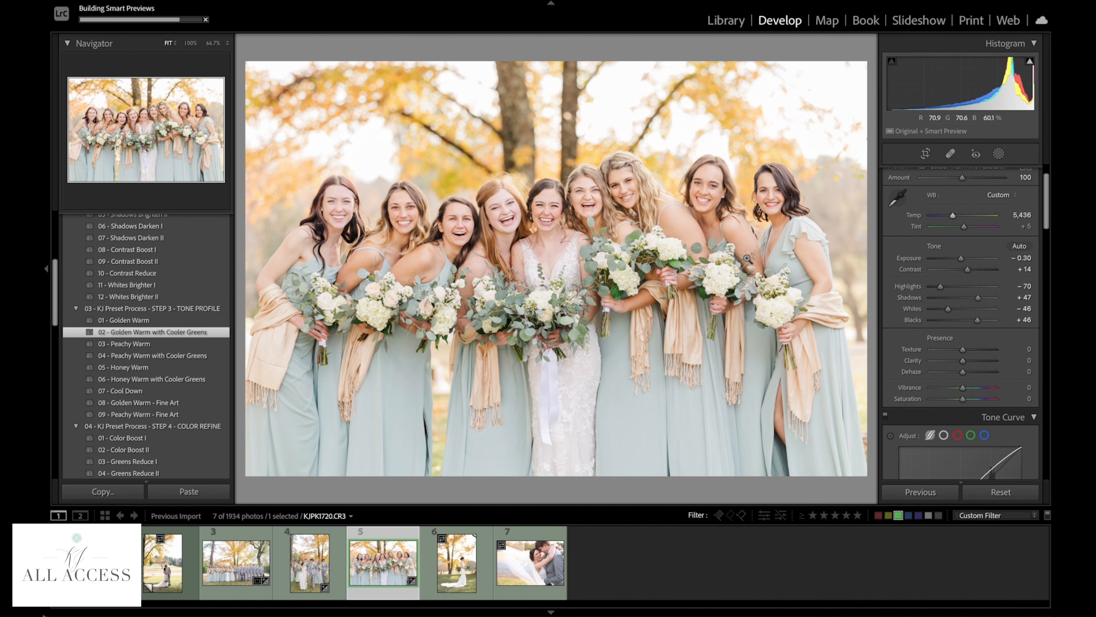
left_click_drag(961, 178, 950, 179)
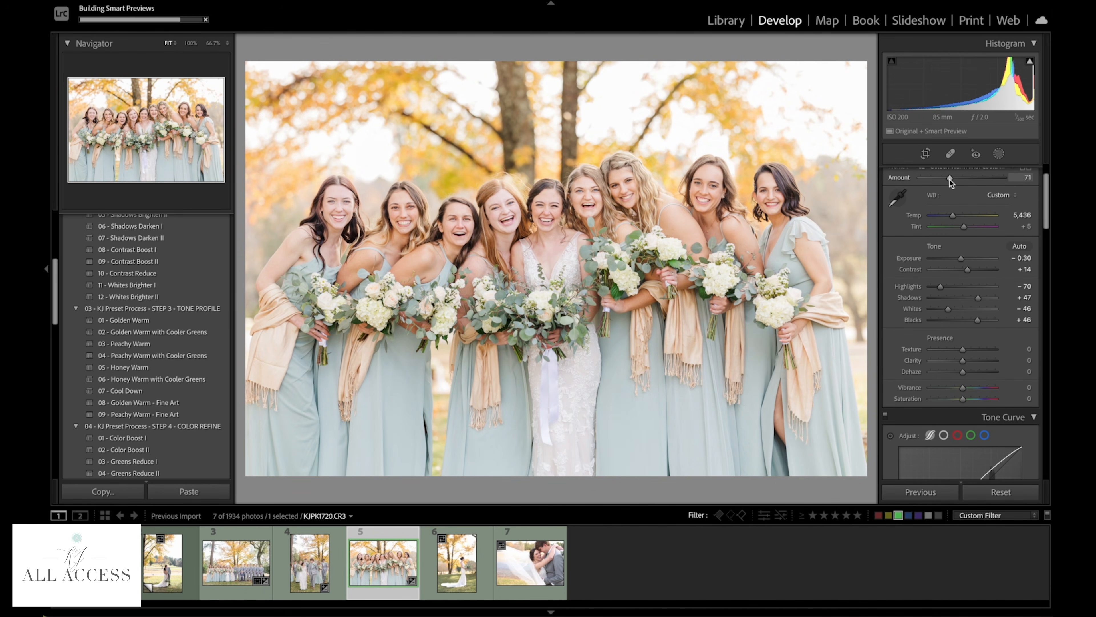
key("minus")
key("equal")
Step: Crop the bridesmaids photo slightly tighter around the group at the original aspect ratio and set its contrast to +19
left_click(925, 154)
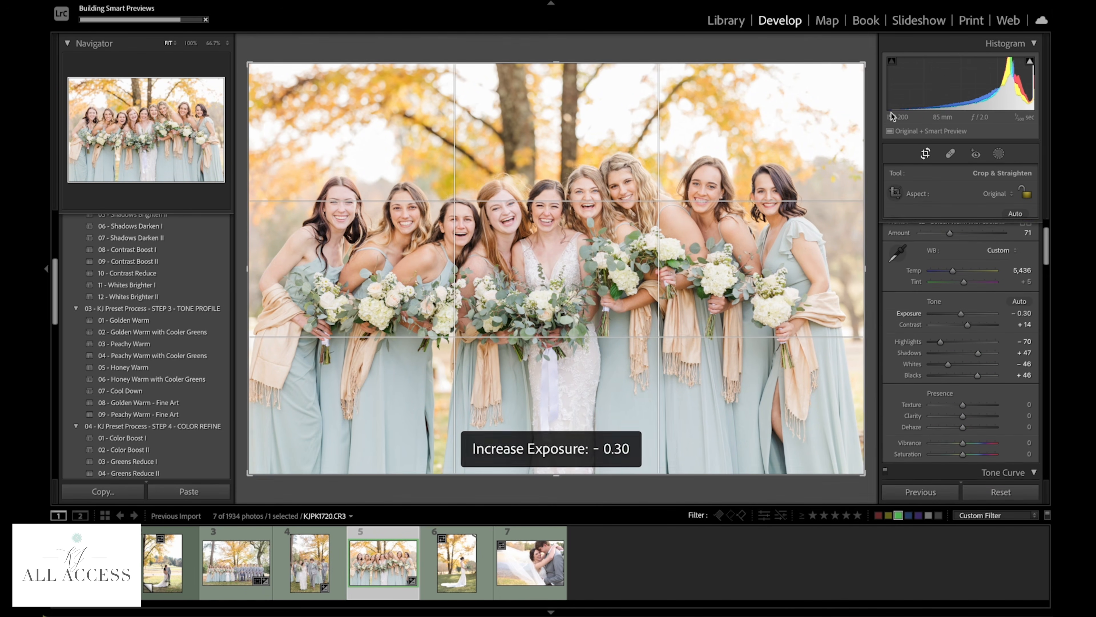
left_click_drag(864, 64, 846, 76)
mouse_move(809, 142)
left_mouse_down()
mouse_move(792, 155)
mouse_move(797, 145)
left_mouse_up()
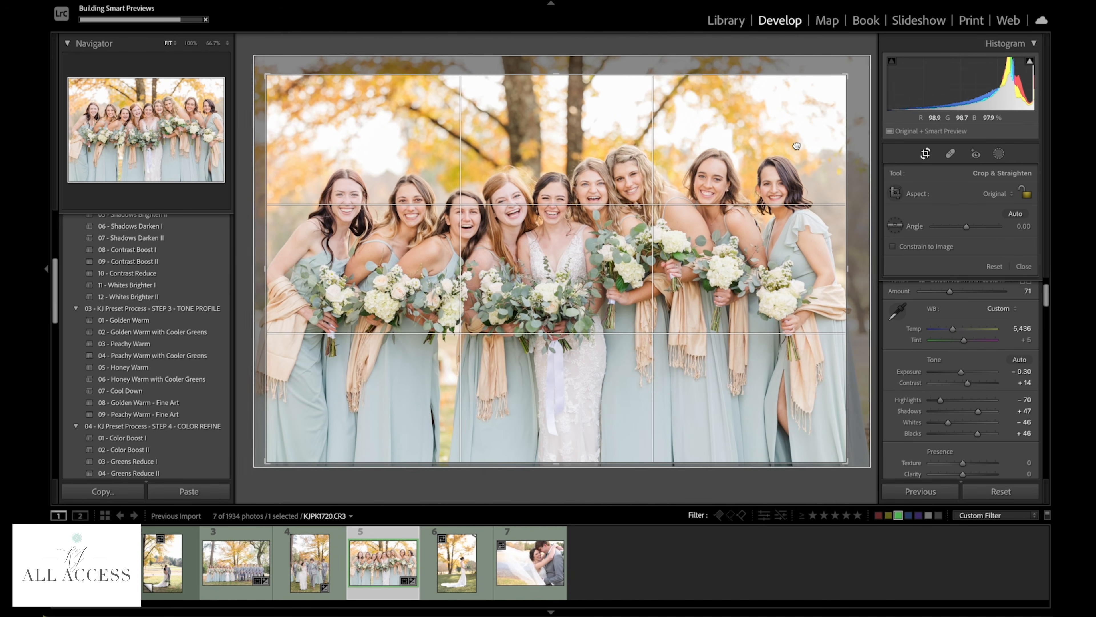
key("Return")
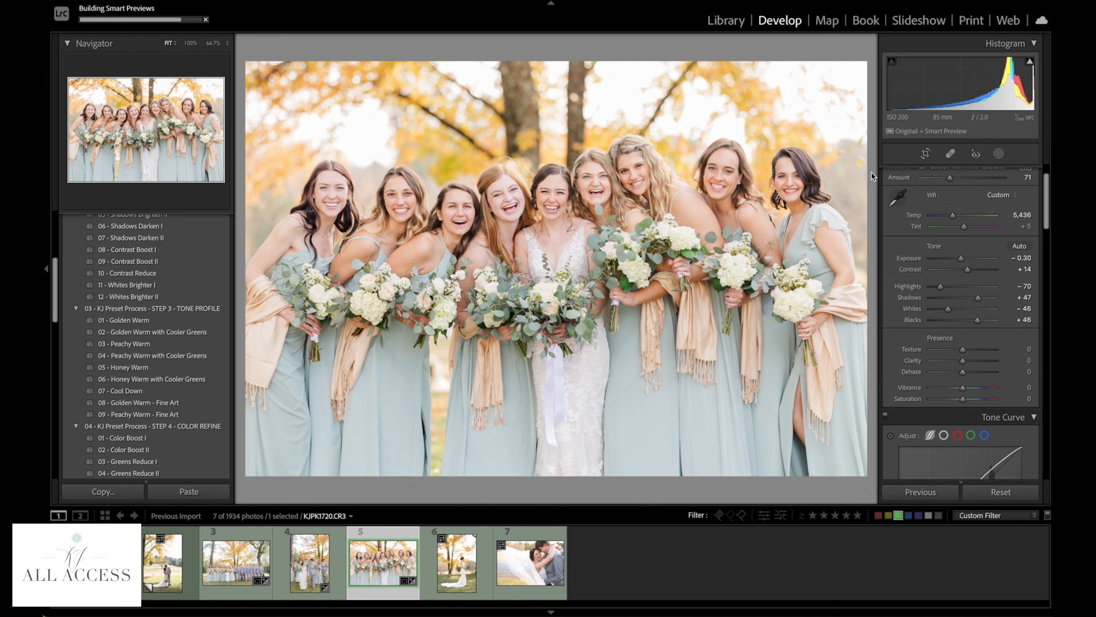
left_click_drag(964, 270, 969, 273)
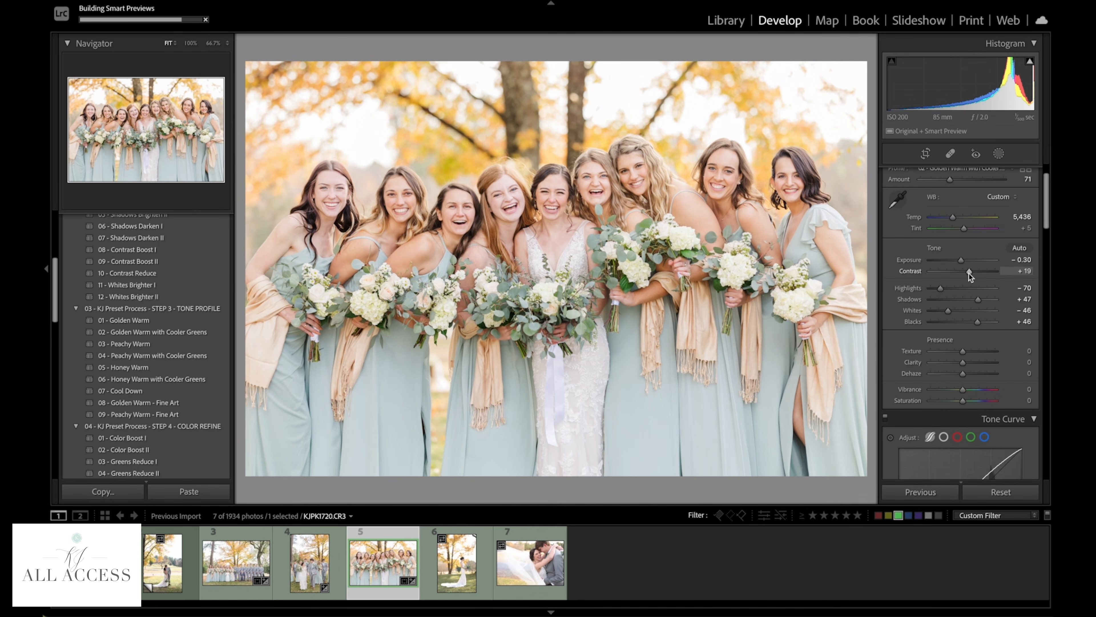
scroll(968, 290, "down", 10)
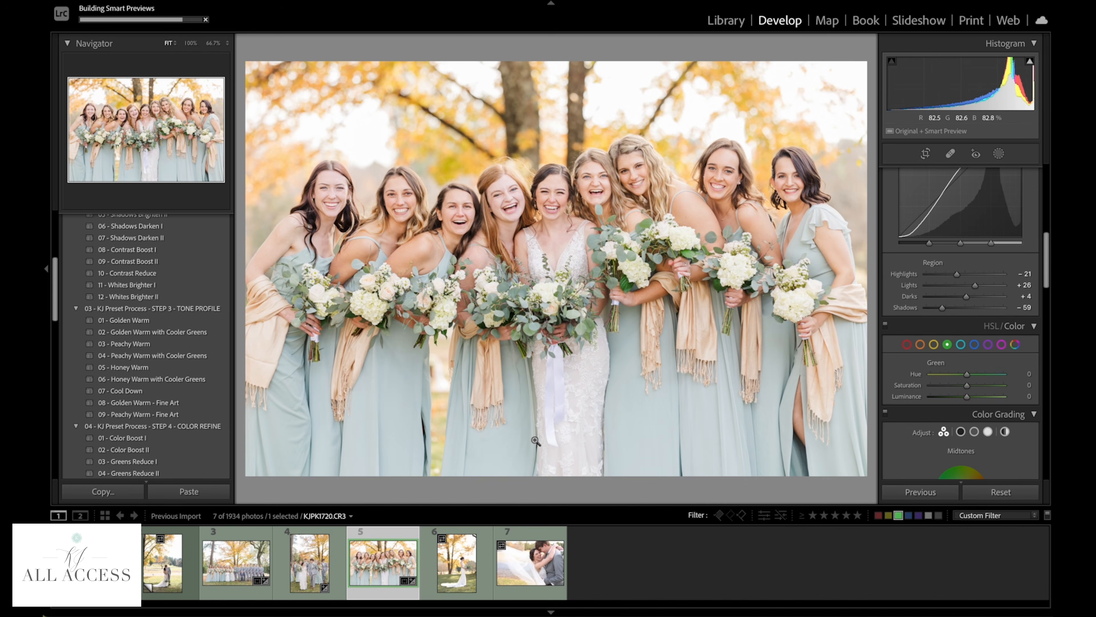
Step: Open the photo of the bride standing alone and examine her skin, dress and bouquet up close, returning to the full view
left_click(435, 543)
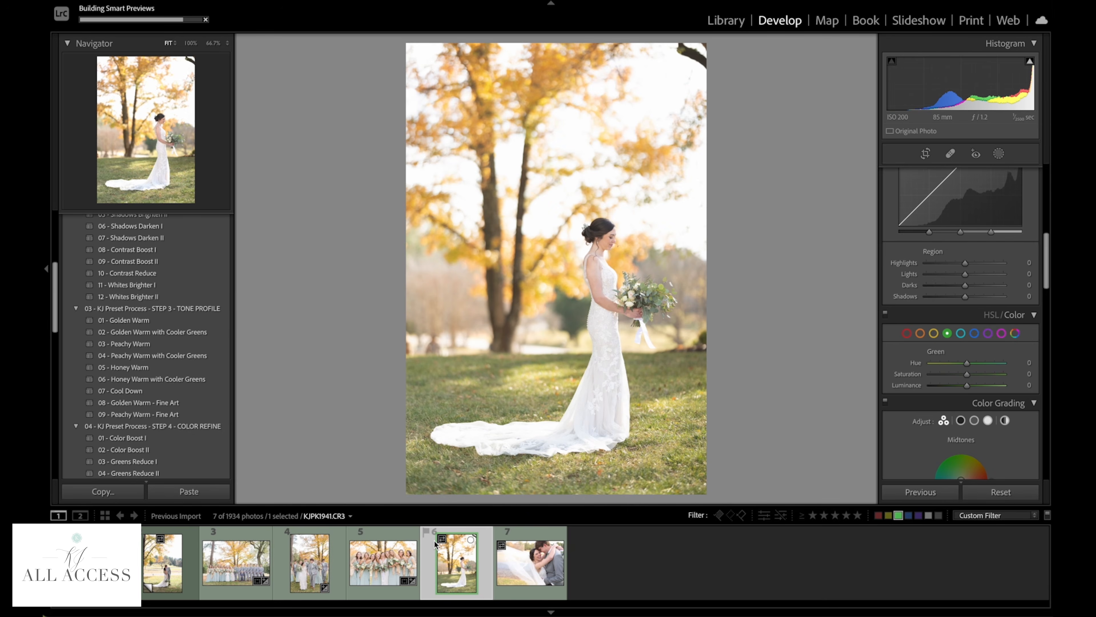
left_click(608, 242)
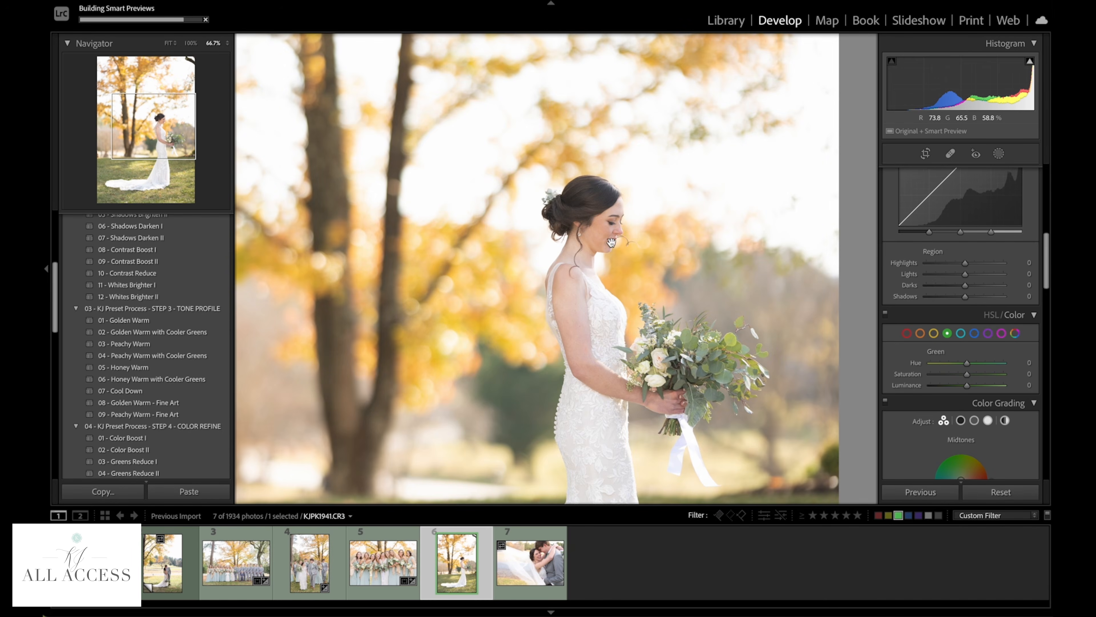
key("super+=")
key("super+=")
left_click_drag(638, 292, 488, 163)
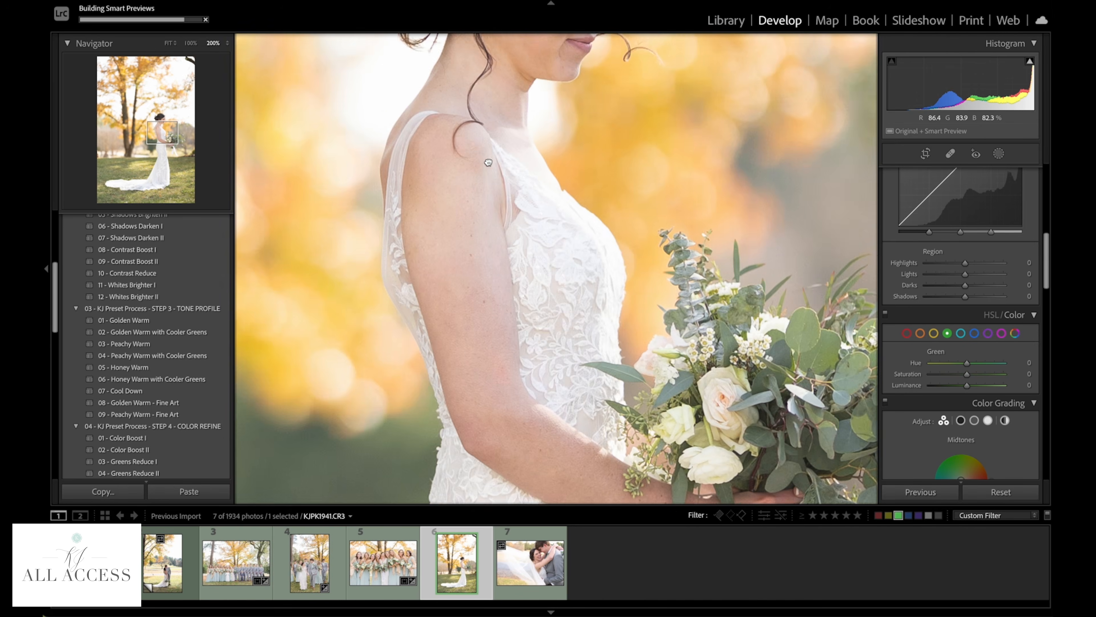
key("super+minus")
key("super+minus")
key("super+minus")
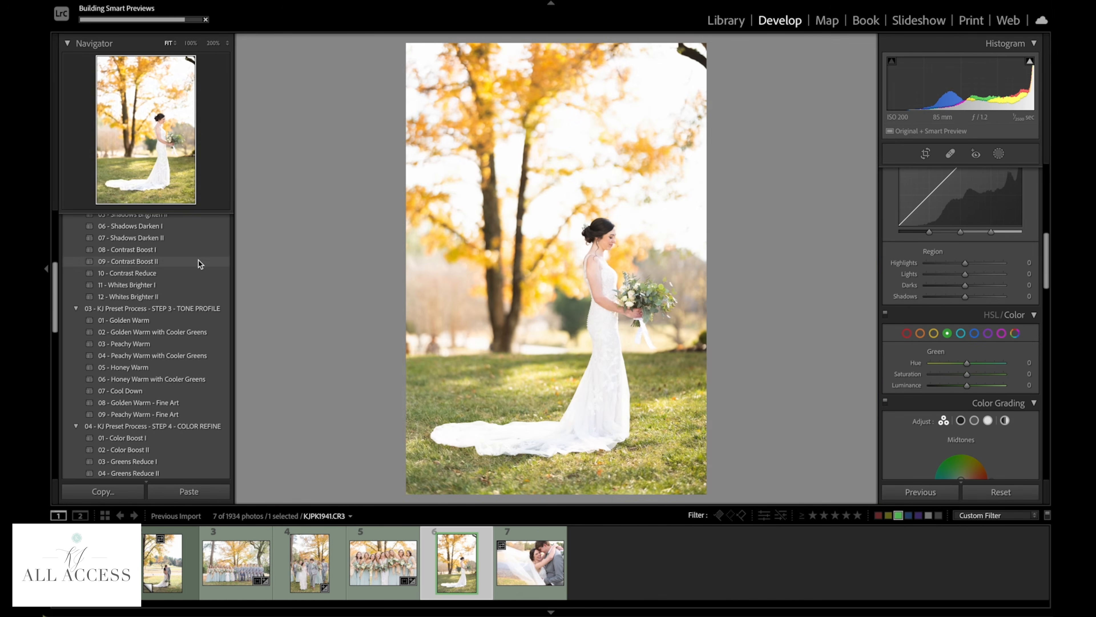
Step: Apply the 01 - Light I foundation and 01 - Highlight Saver I refine presets to the bride photo
scroll(173, 265, "up", 10)
left_click(140, 253)
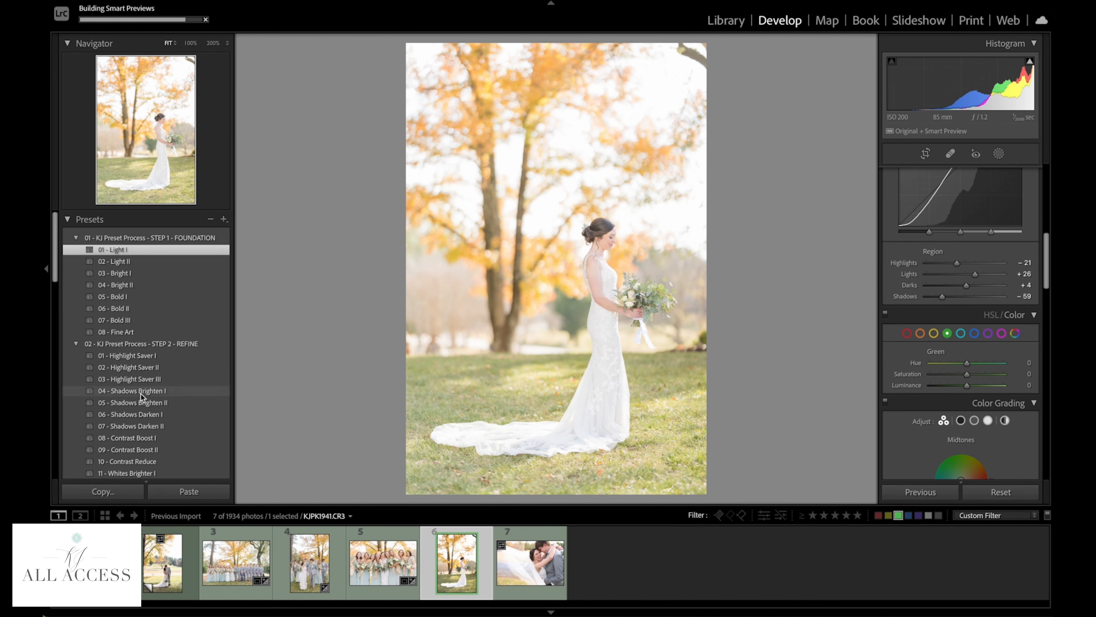
left_click(139, 354)
Step: Apply the 07 - Shadows Darken II and 09 - Contrast Boost II refine presets to the bride photo
scroll(138, 356, "down", 5)
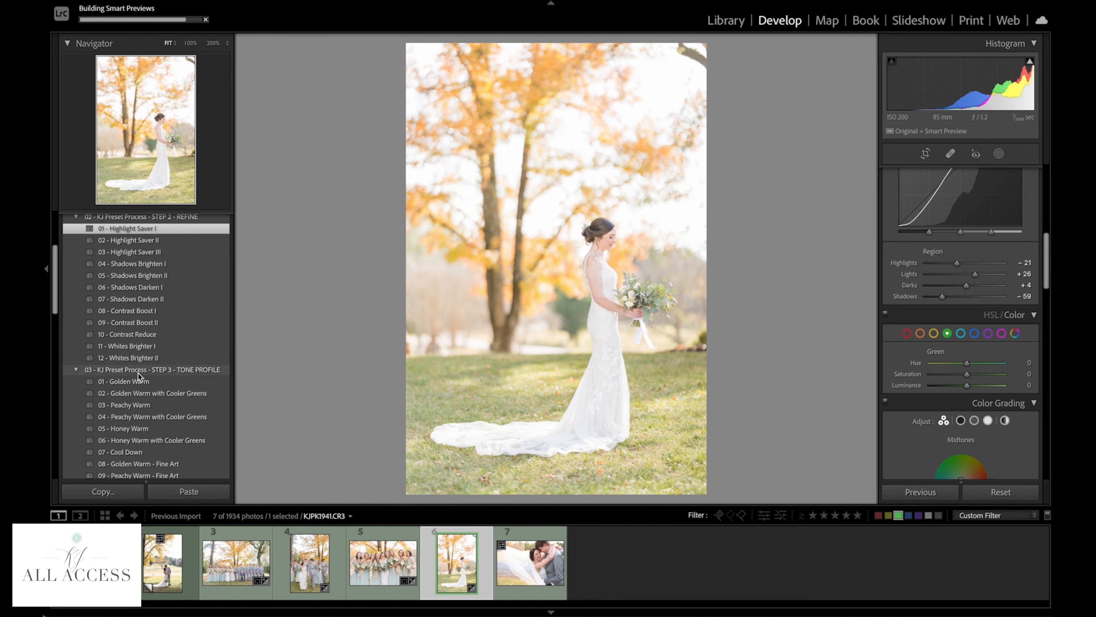
scroll(137, 368, "down", 1)
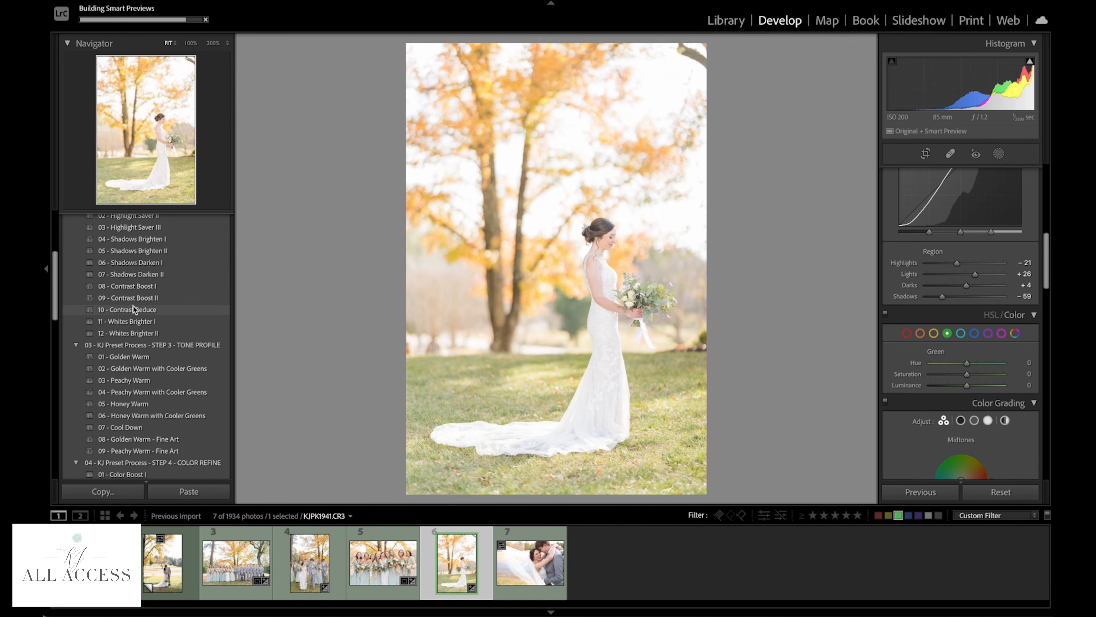
left_click(133, 276)
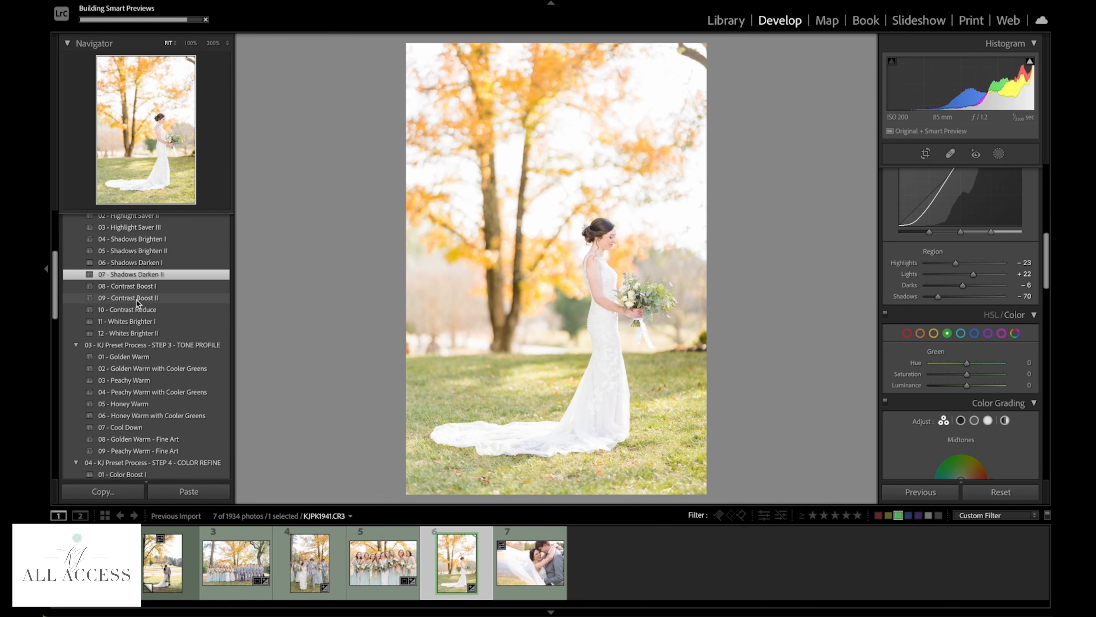
left_click(136, 299)
Step: Lower the bride photo's exposure to -0.20 and cool its temperature to 5,347
key("minus")
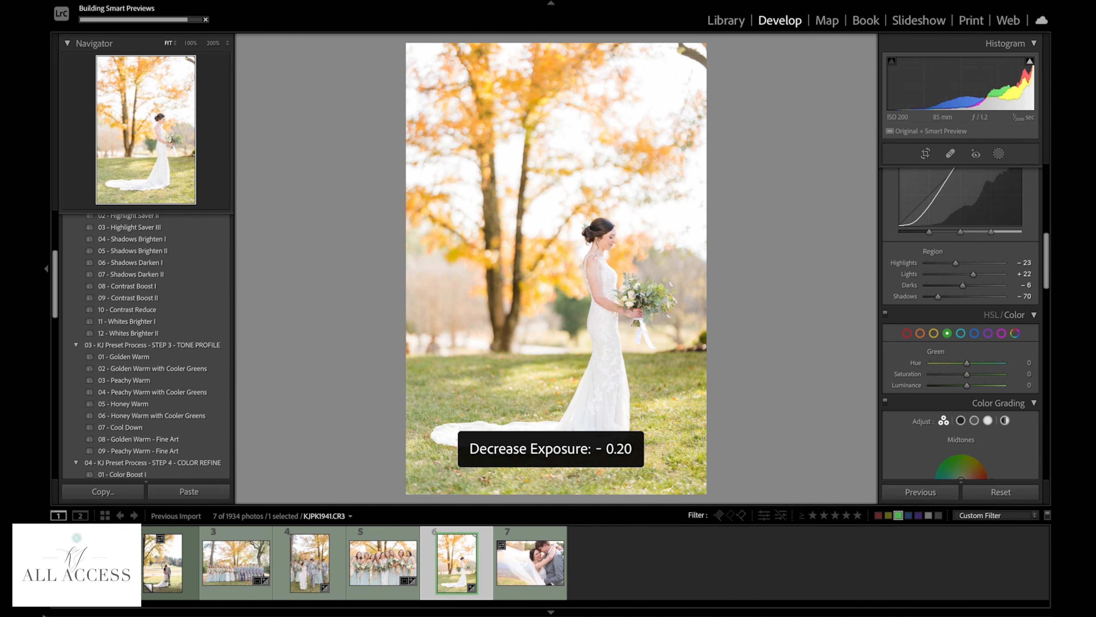
scroll(960, 302, "up", 5)
scroll(961, 298, "down", 2)
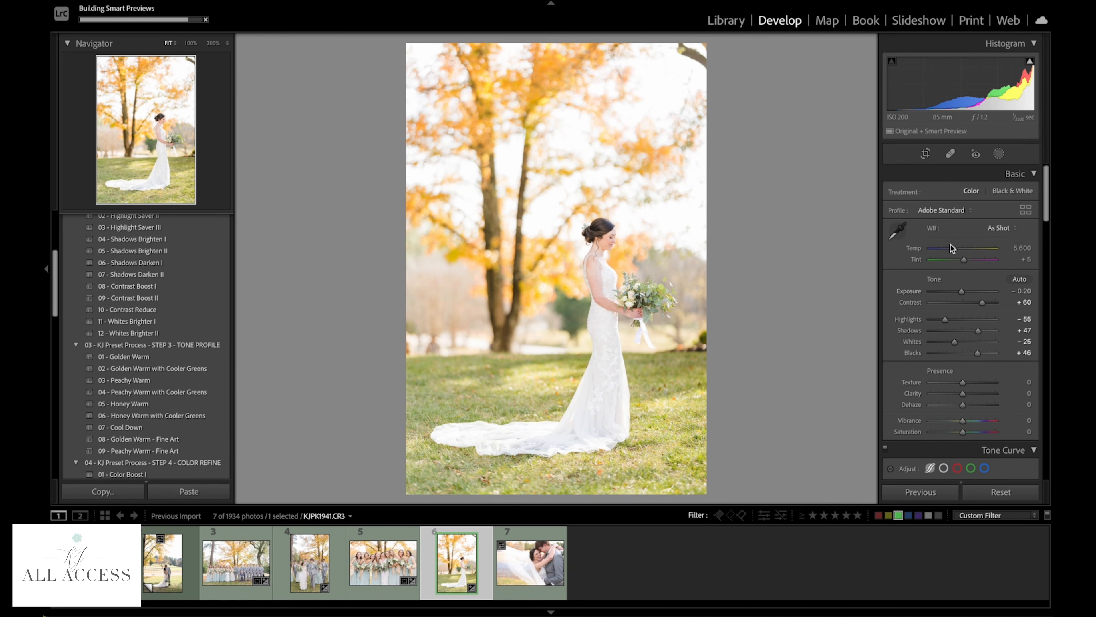
left_click_drag(956, 253, 954, 254)
Step: Apply the 02 - Golden Warm with Cooler Greens tone profile to the bride photo with amount 54, keeping exposure at -0.20
scroll(207, 341, "down", 3)
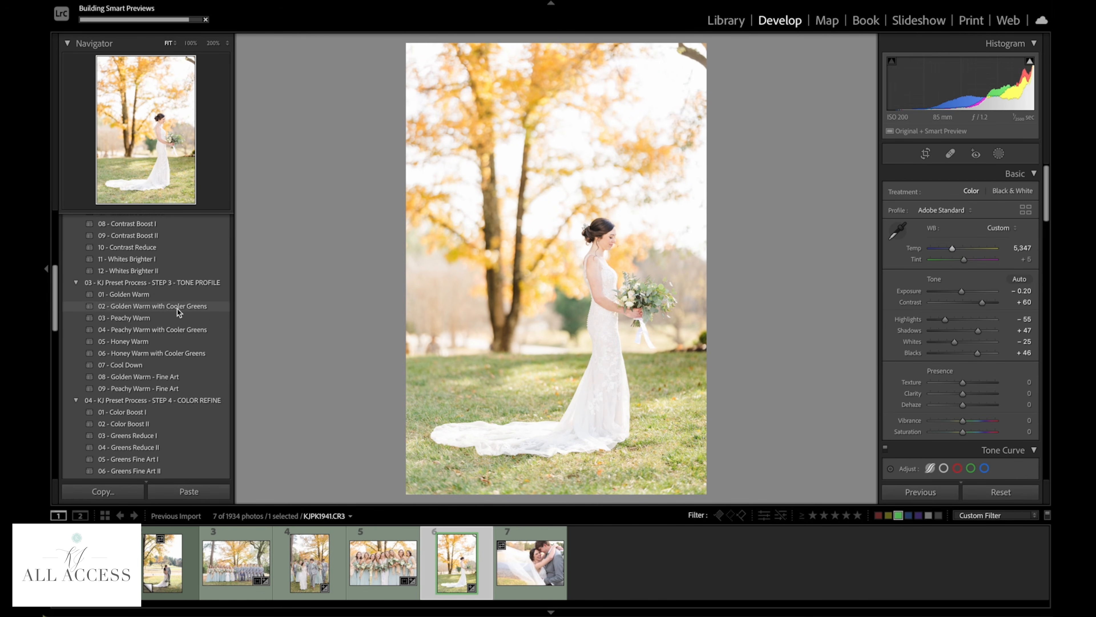
left_click(178, 306)
left_click_drag(920, 221, 944, 222)
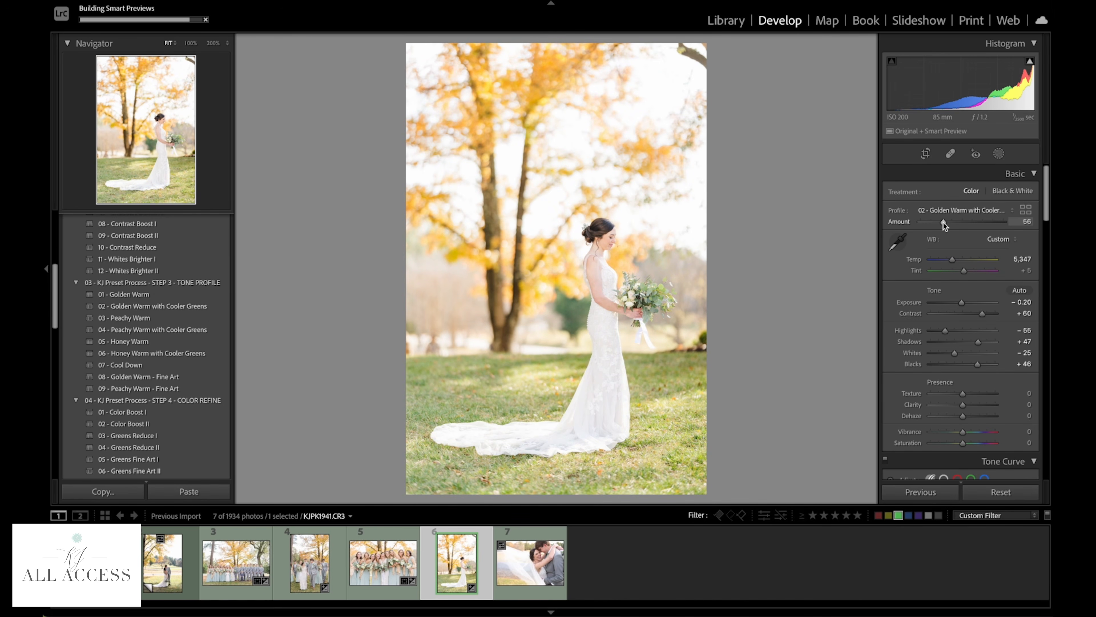
key("minus")
key("equal")
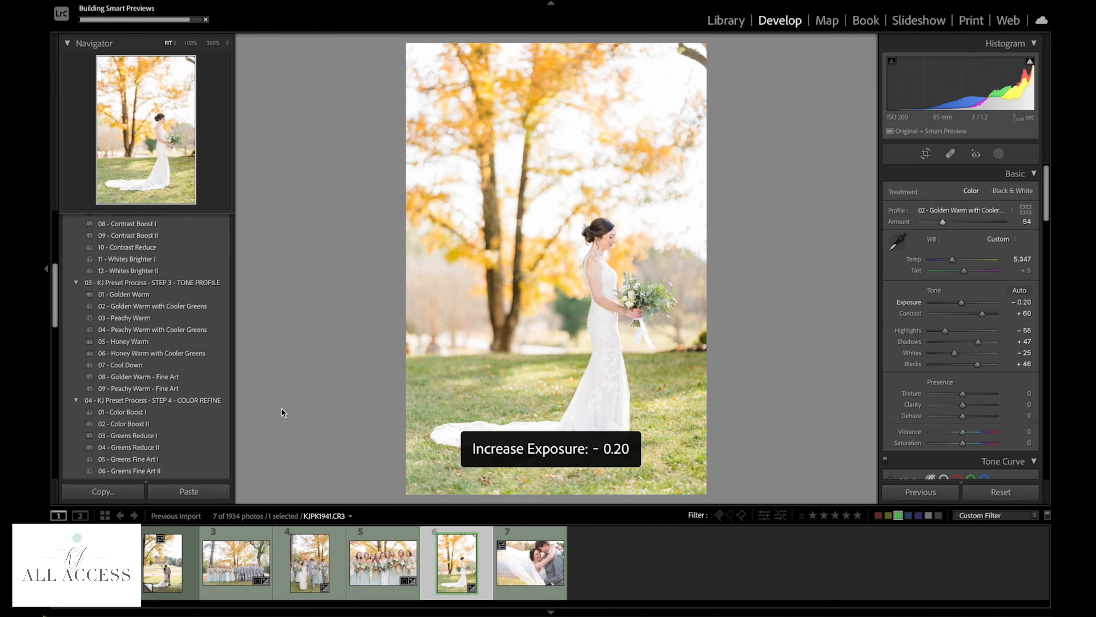
Step: Apply the 03 - Greens Reduce I color refine preset to the bride photo
scroll(142, 423, "down", 10)
scroll(142, 428, "down", 5)
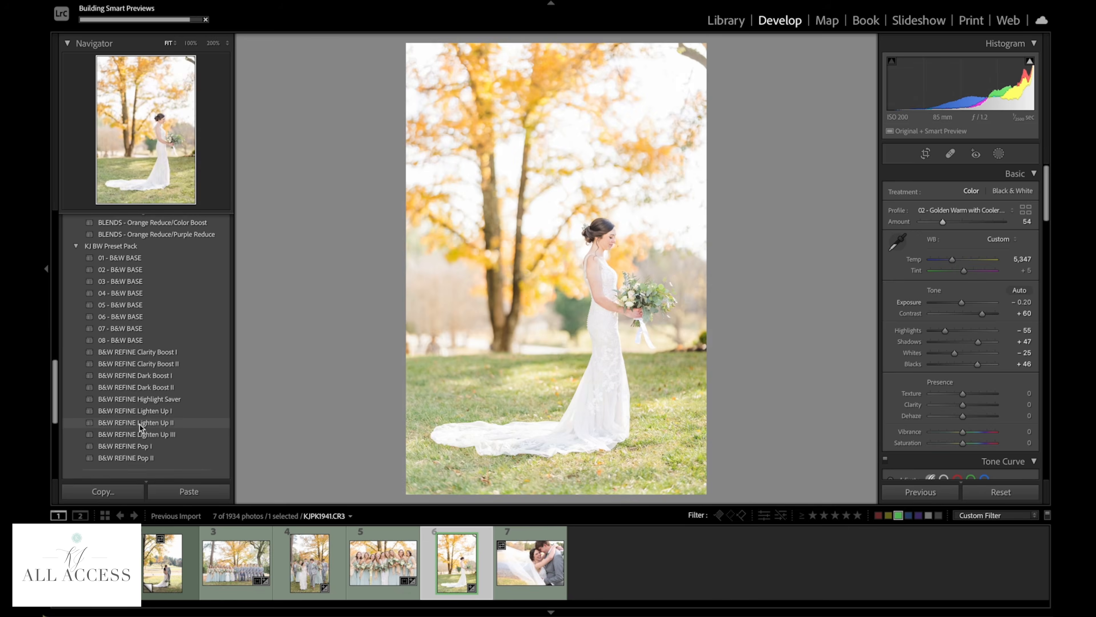
scroll(141, 428, "up", 7)
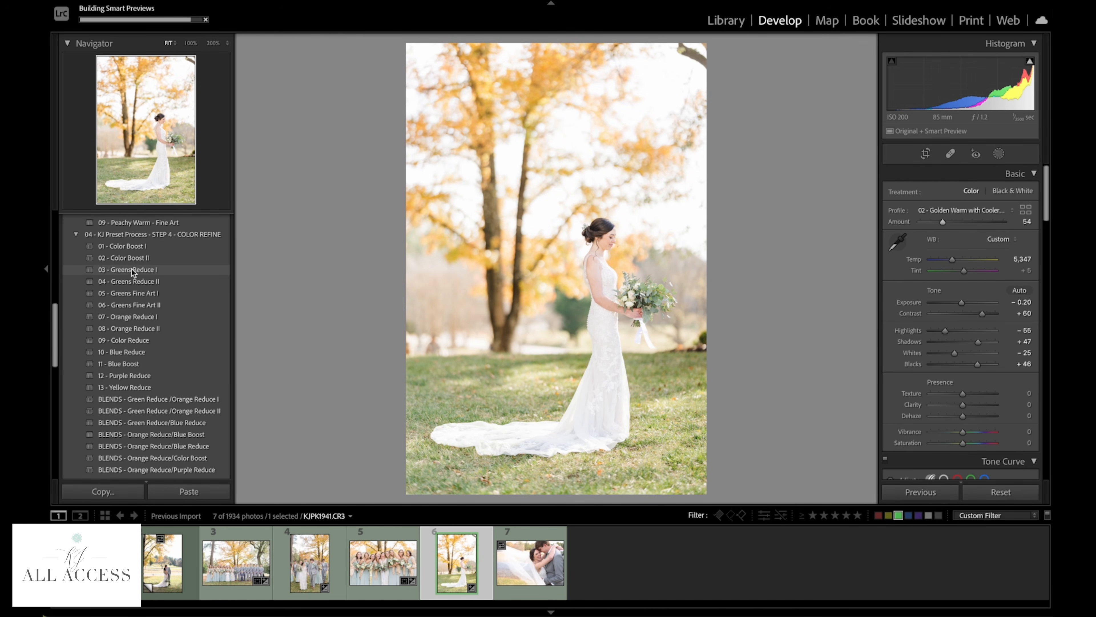
left_click(133, 271)
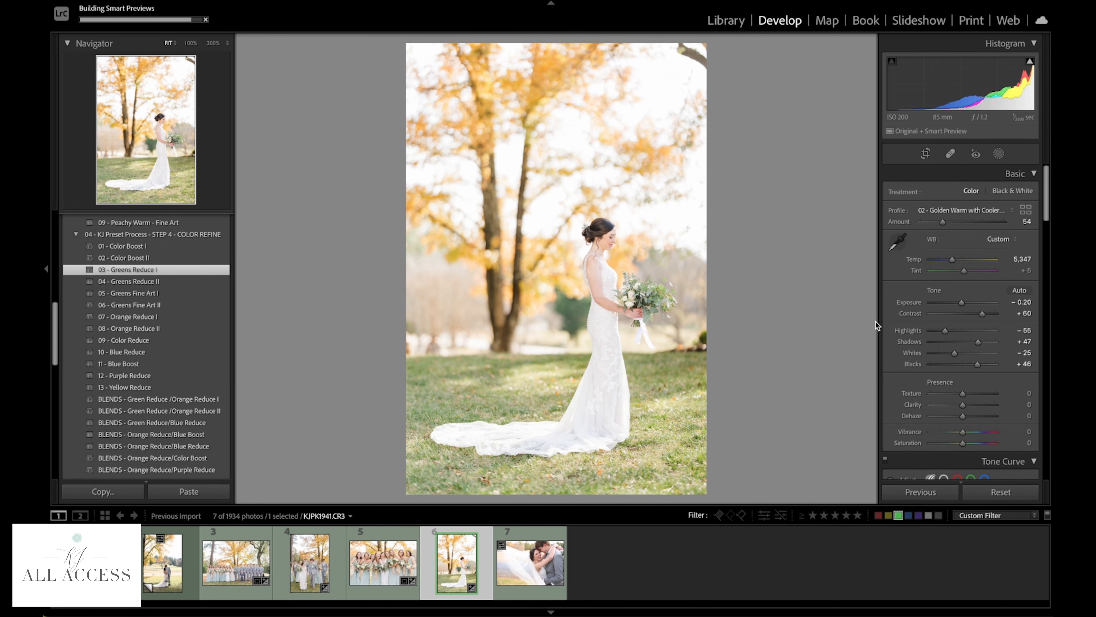
Step: Fine-tune the greens in the bride photo with hue +12 and luminance -31
scroll(981, 316, "down", 5)
scroll(981, 316, "down", 5)
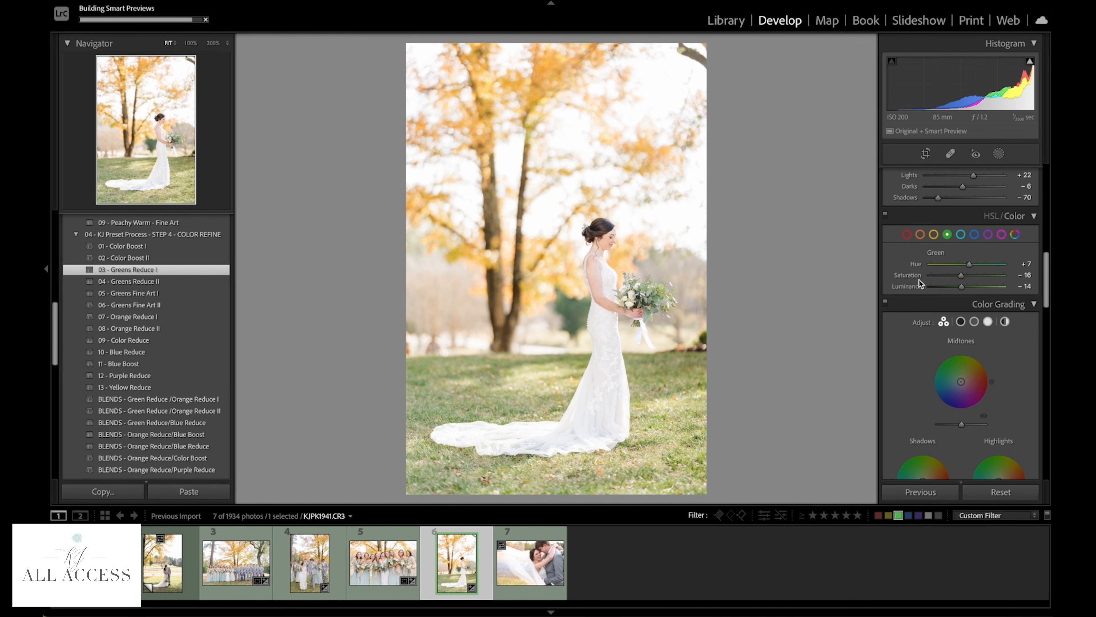
left_click_drag(969, 265, 970, 265)
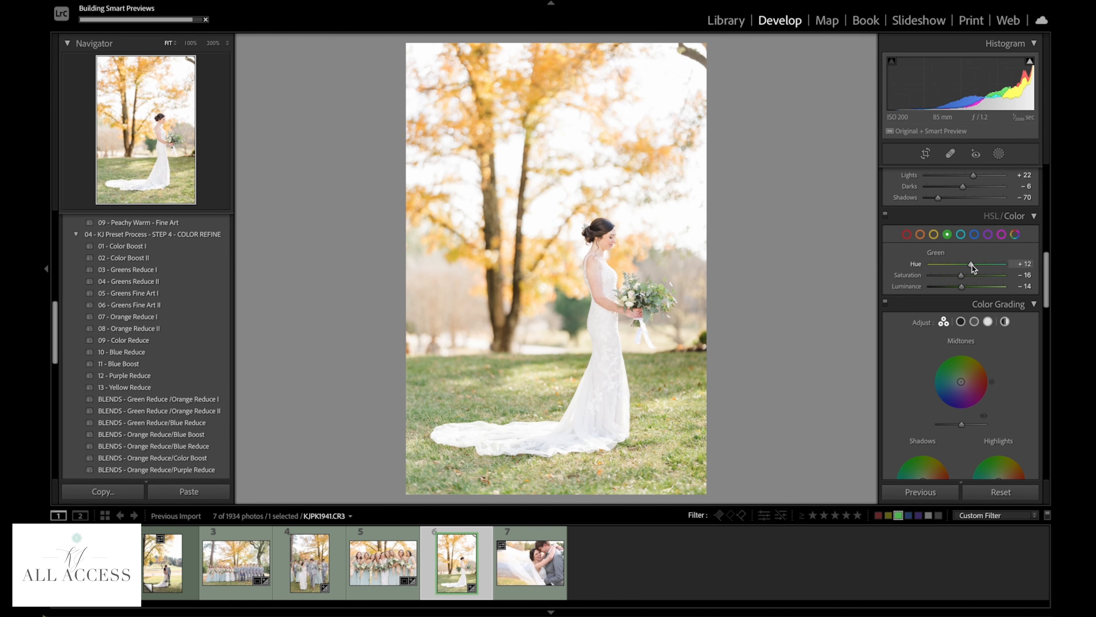
left_click_drag(961, 286, 956, 287)
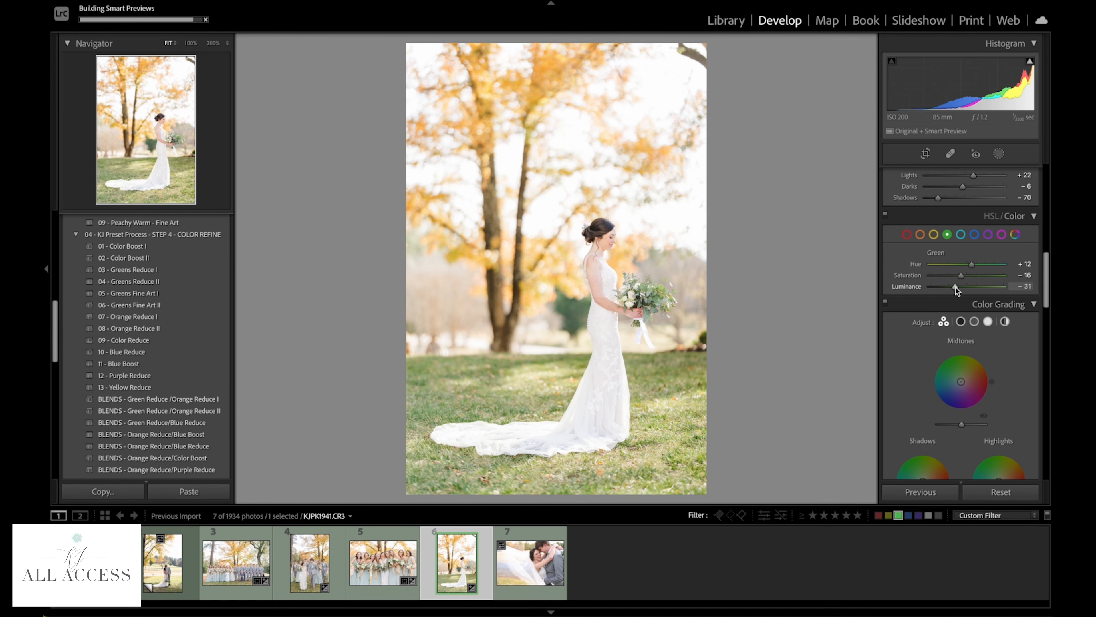
left_click_drag(941, 200, 938, 199)
Step: Open the close-up photo of the couple with the flowing veil and raise its exposure to +0.70
left_click(513, 529)
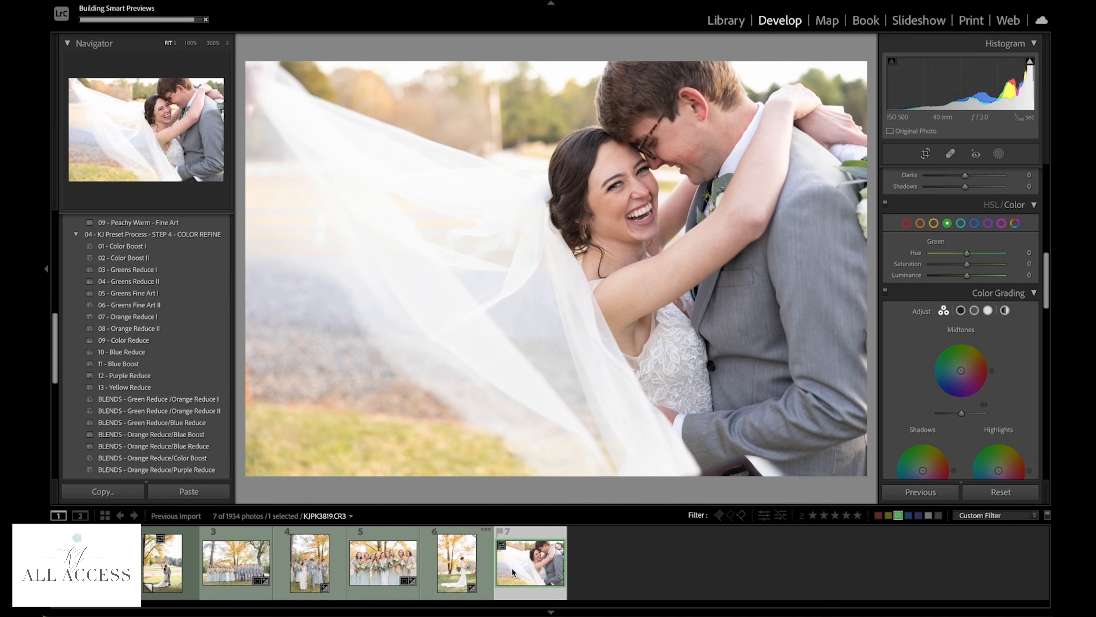
key("equal")
key("equal")
key("equal")
key("equal")
key("equal")
key("equal")
key("equal")
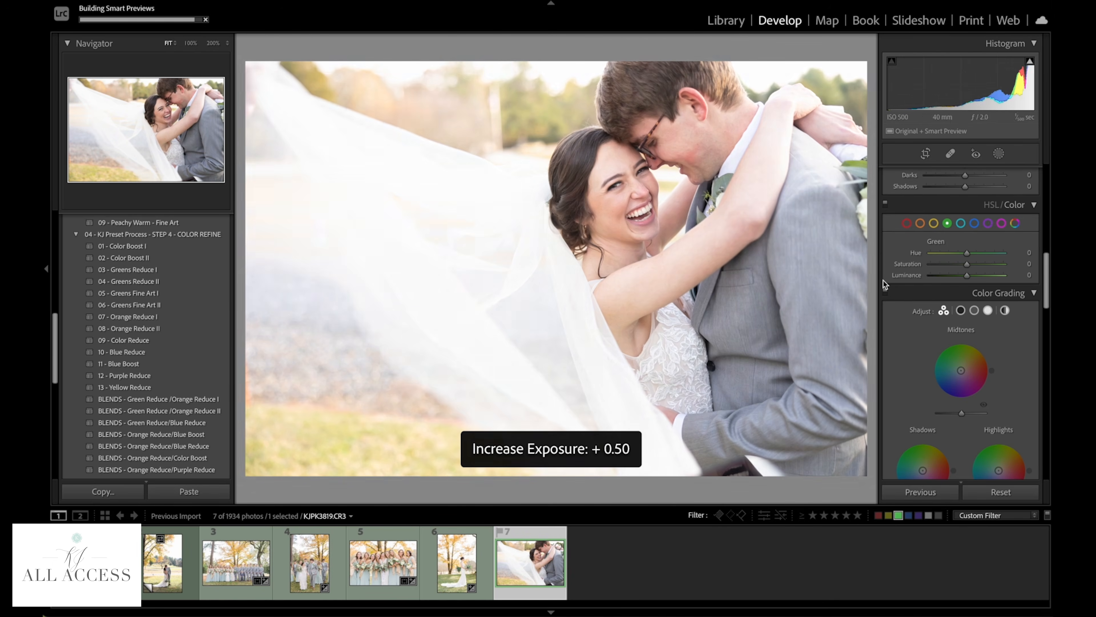
Step: Set the veil photo's highlights to -40 and its shadows to +26
scroll(972, 285, "up", 6)
scroll(972, 288, "up", 5)
mouse_move(963, 320)
left_mouse_down()
mouse_move(972, 332)
mouse_move(950, 320)
left_mouse_up()
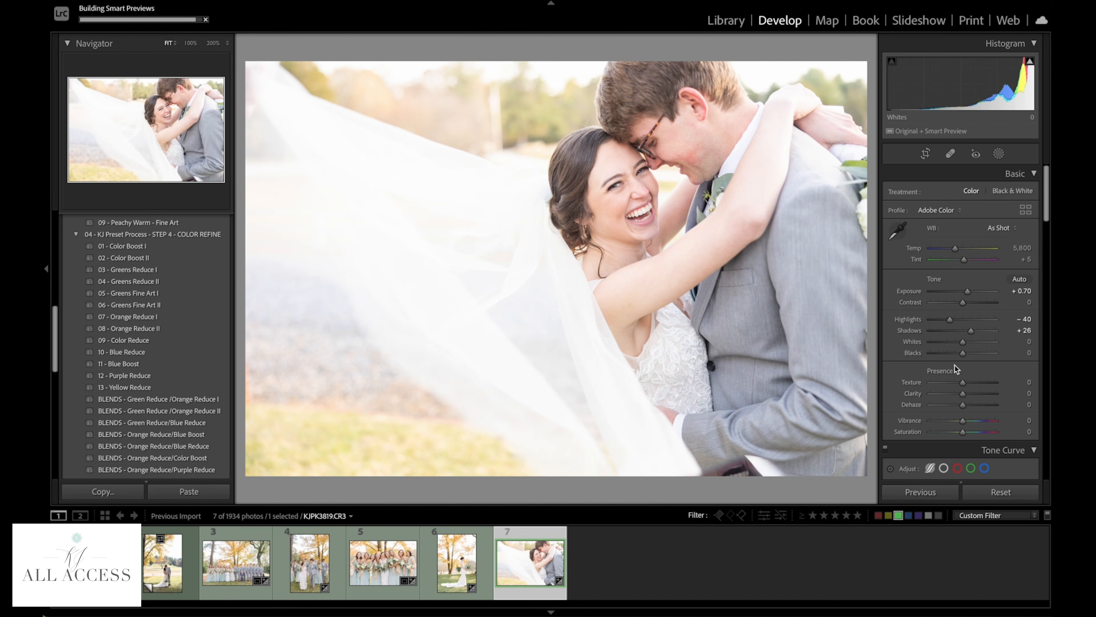
Step: Shape the veil photo's tone curve with highlights -29, lights +16, darks -7 and shadows -38, and lower exposure to +0.50
scroll(955, 365, "down", 10)
left_click_drag(965, 234, 962, 259)
key("minus")
key("minus")
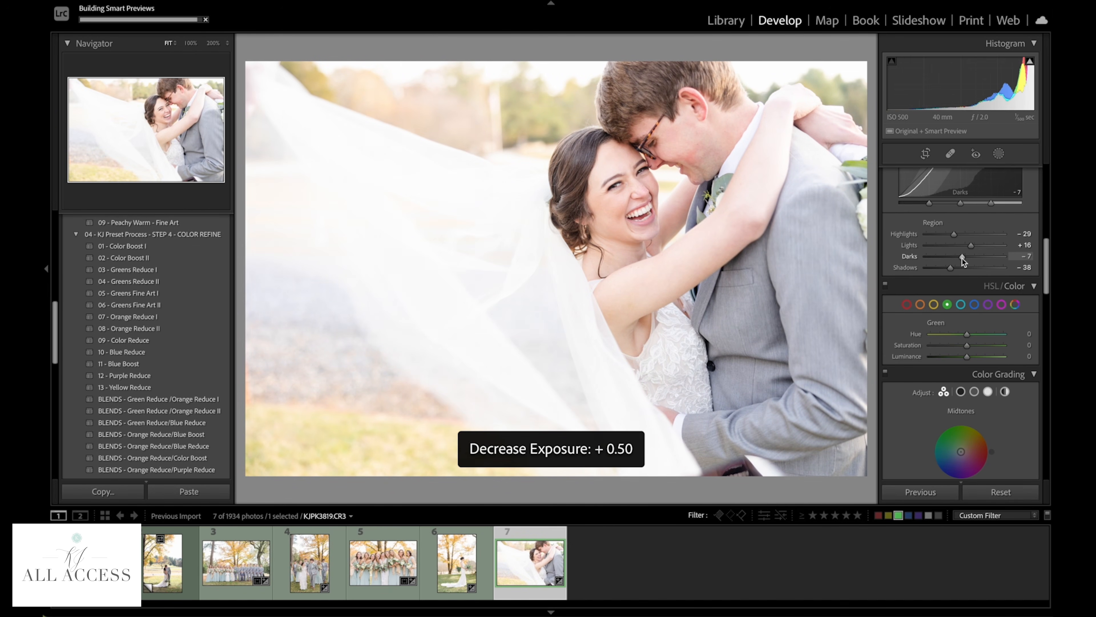
Step: Apply the 02 - Golden Warm with Cooler Greens tone profile to the veil photo with amount 48
scroll(969, 246, "up", 10)
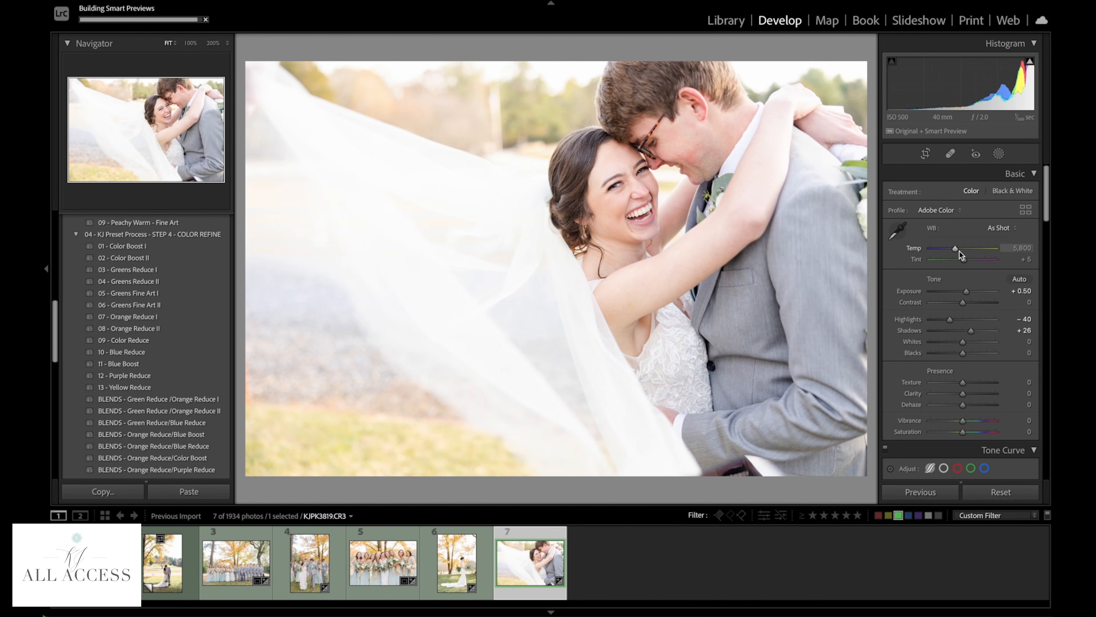
scroll(156, 346, "down", 5)
scroll(156, 359, "up", 15)
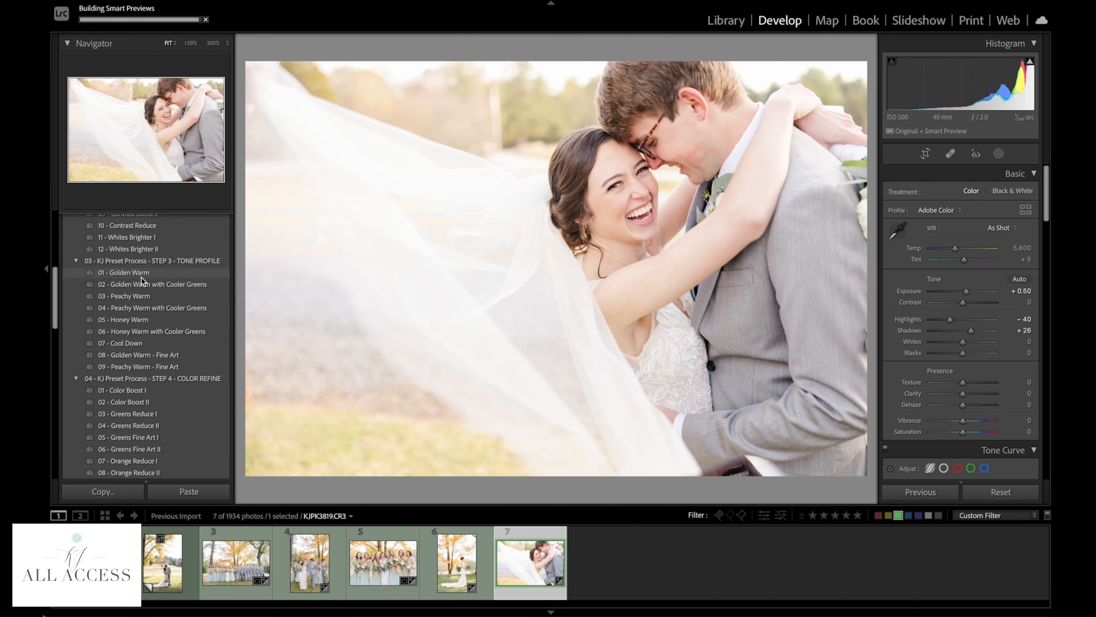
left_click(143, 284)
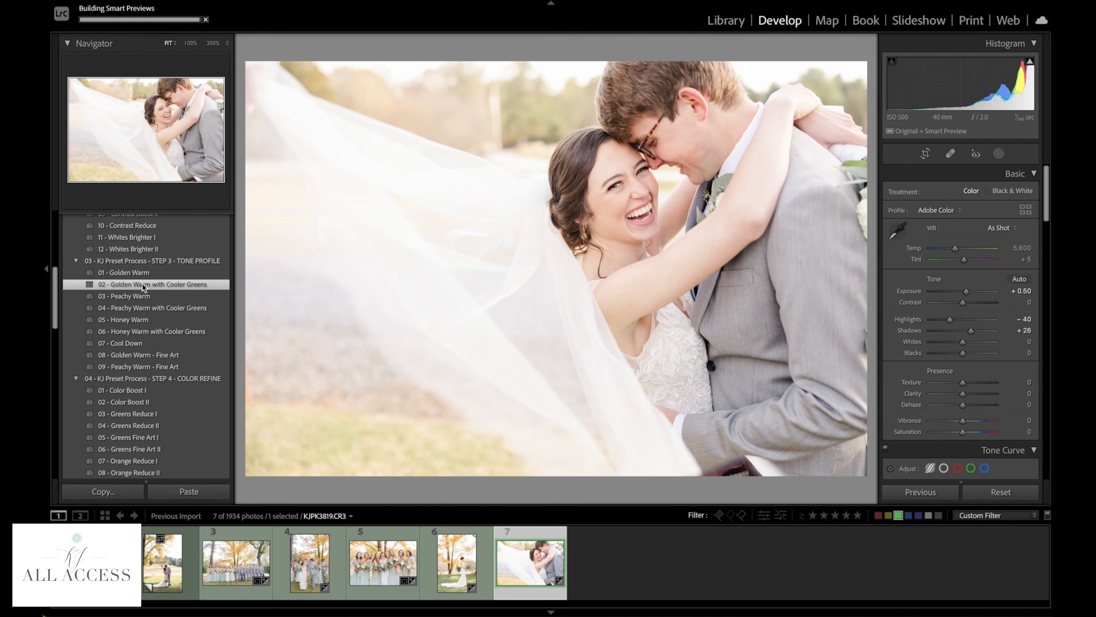
left_click(940, 222)
Step: Lower the veil photo's exposure to +0.30
key("minus")
key("minus")
key("minus")
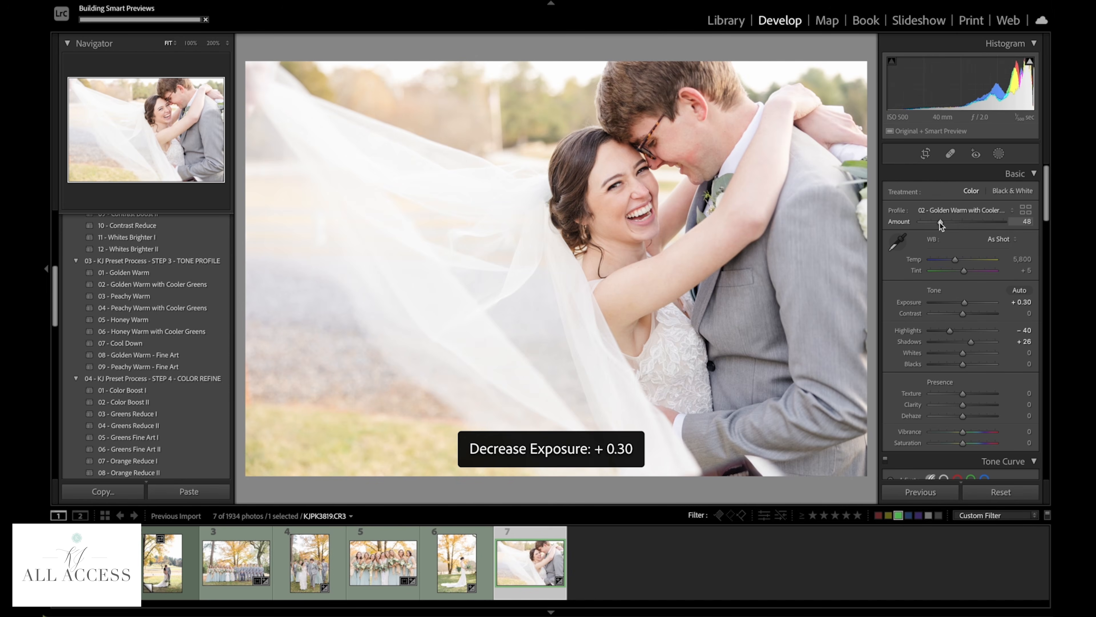
key("equal")
key("equal")
key("minus")
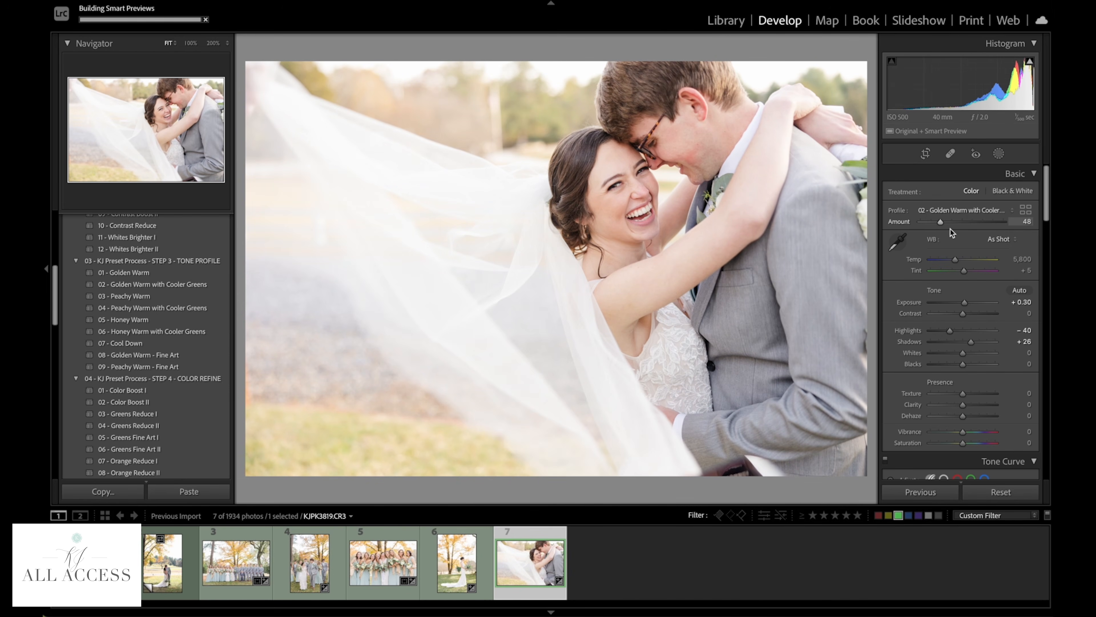
Step: Refine the veil photo with profile amount 58, tint 0 and contrast +8
left_click_drag(941, 224, 944, 225)
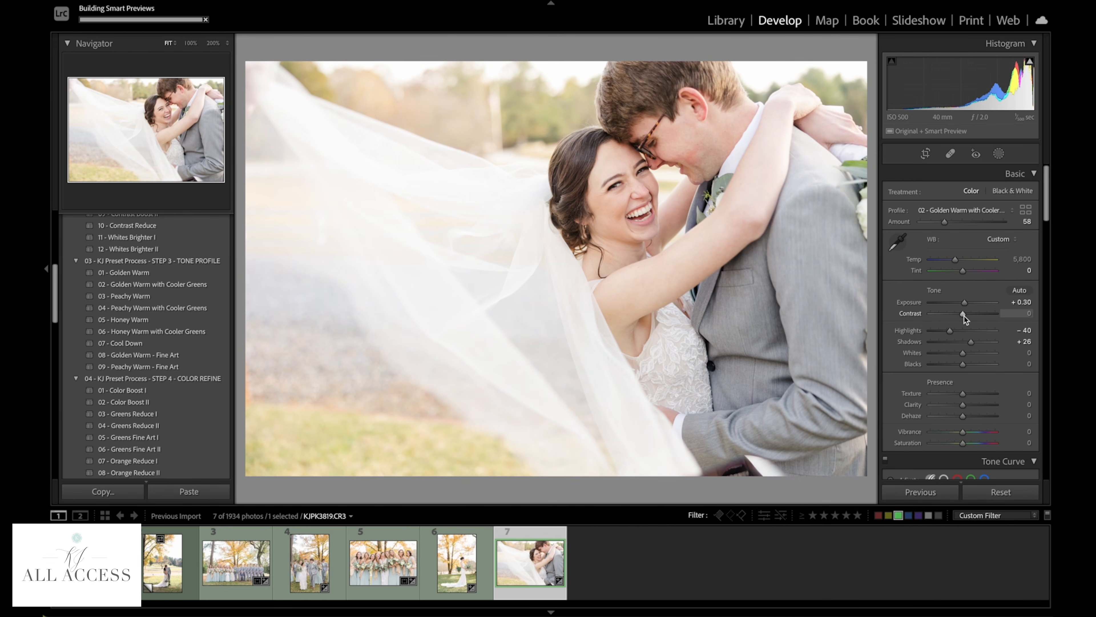
left_click(655, 197)
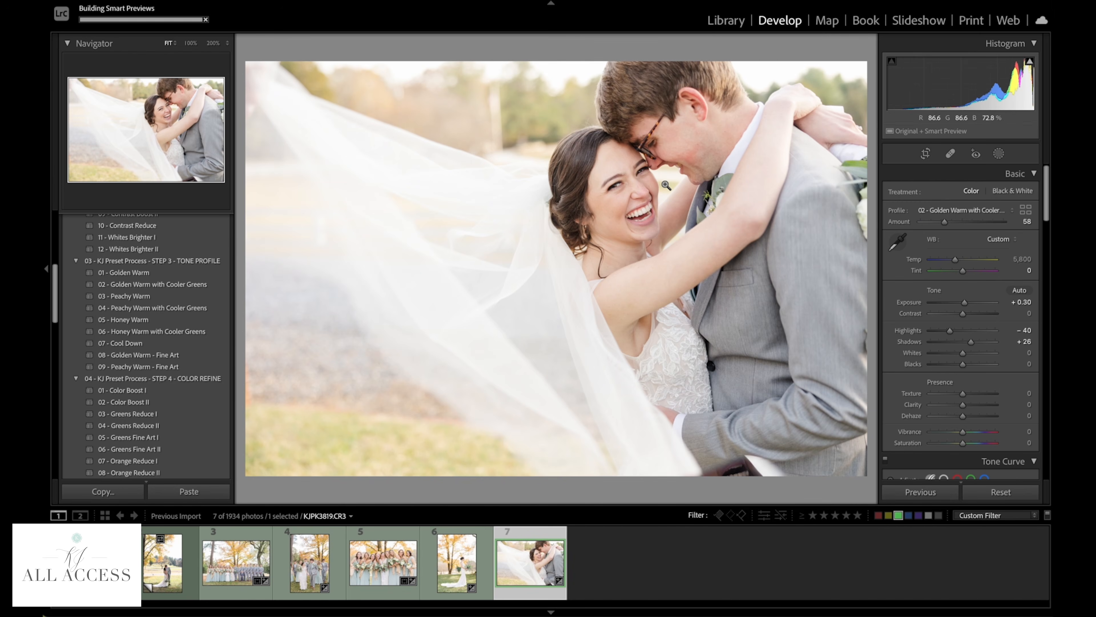
left_click_drag(963, 314, 964, 314)
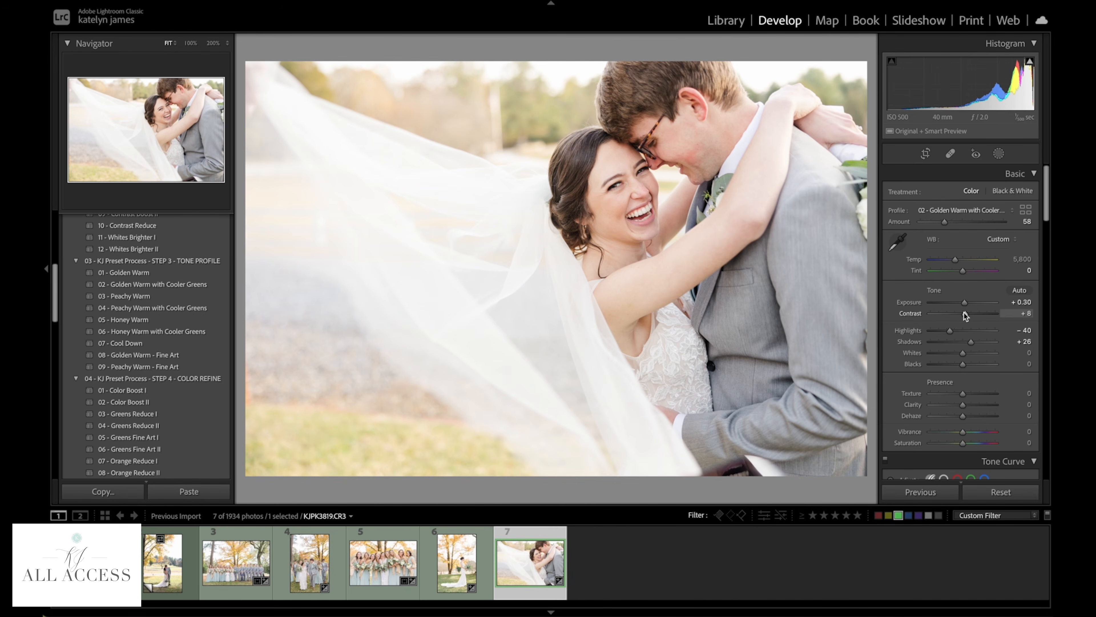
Step: Inspect the couple's heads up close, add a brush mask with the LIGHT NUZZLE BRUSH effect, and close masking
left_click(607, 110)
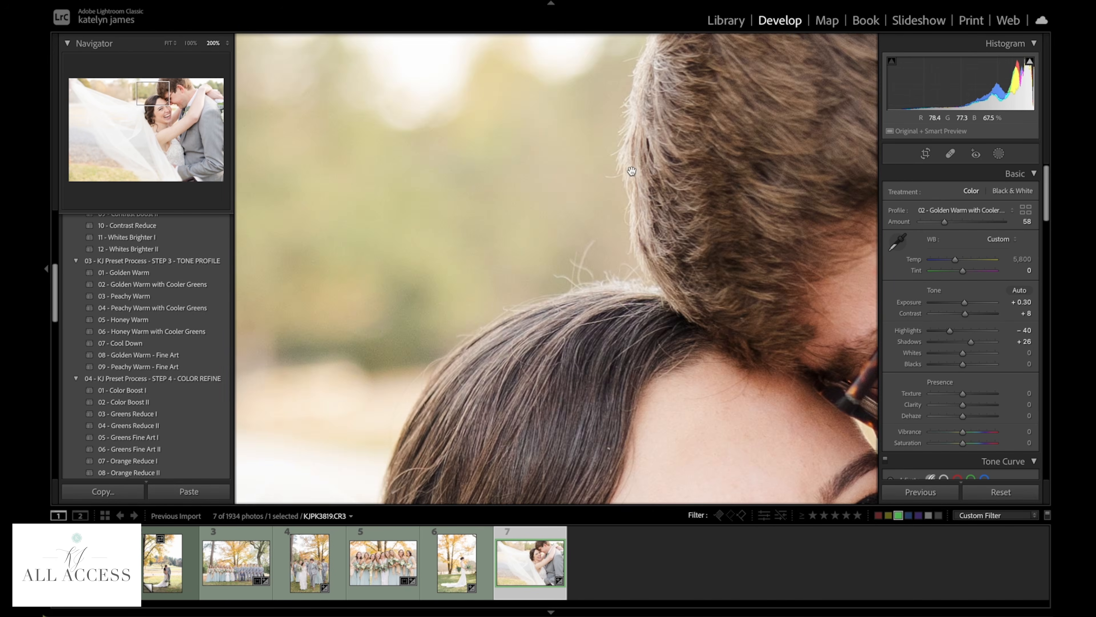
left_click(543, 154)
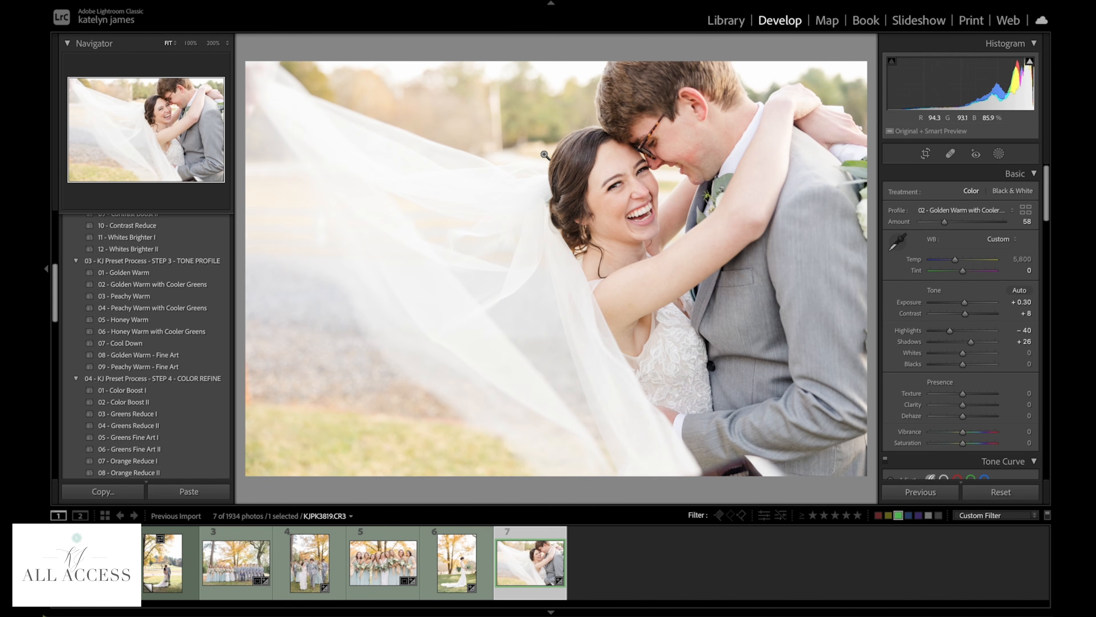
left_click(999, 154)
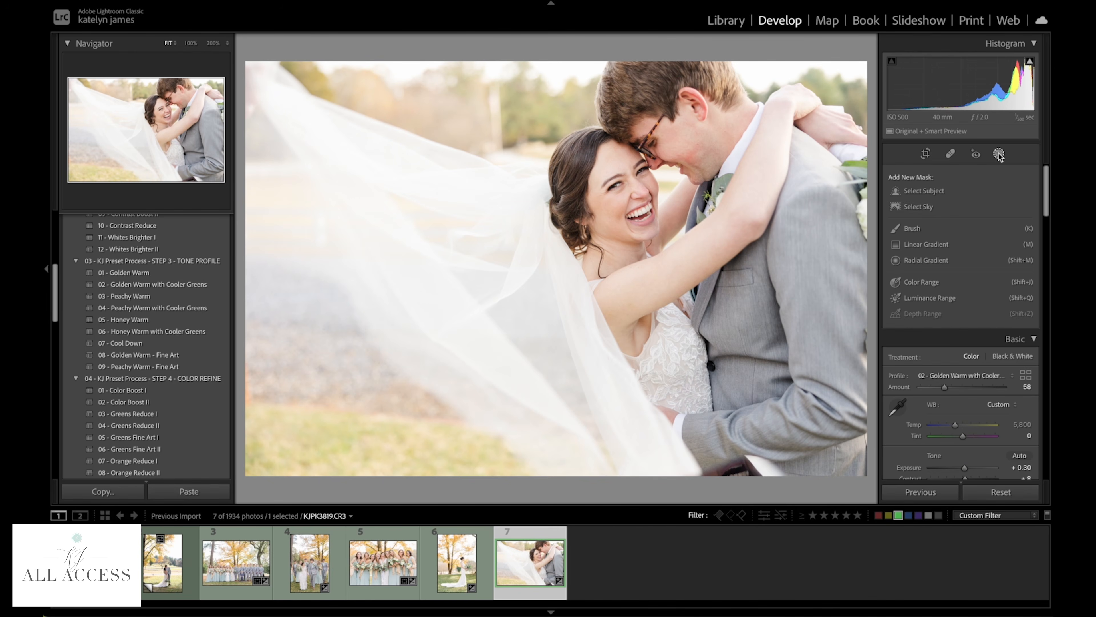
left_click(911, 228)
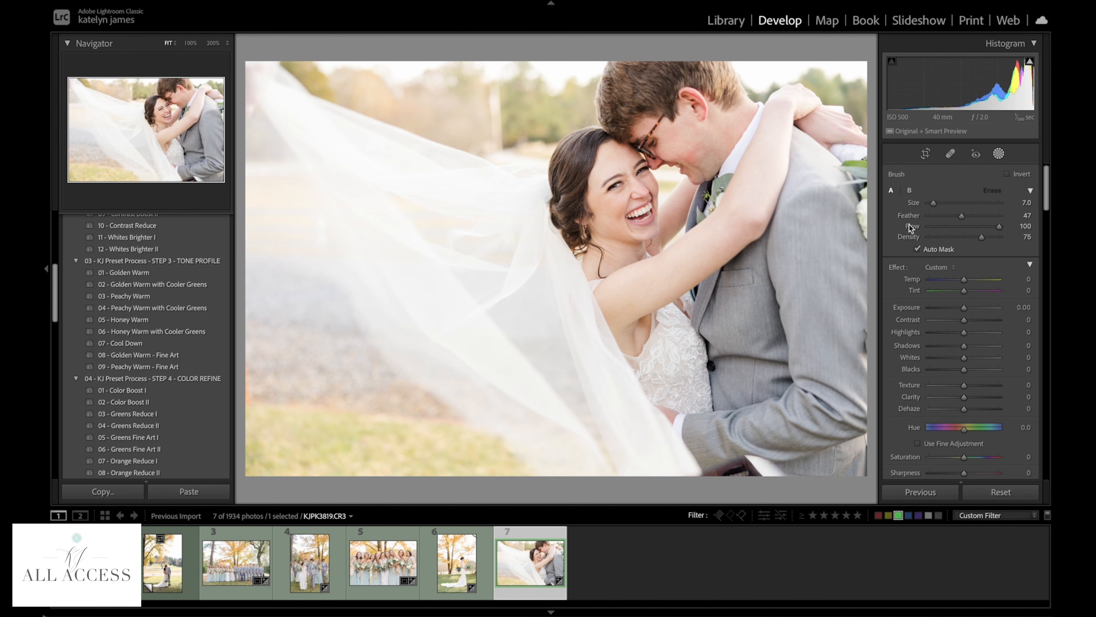
left_click(942, 271)
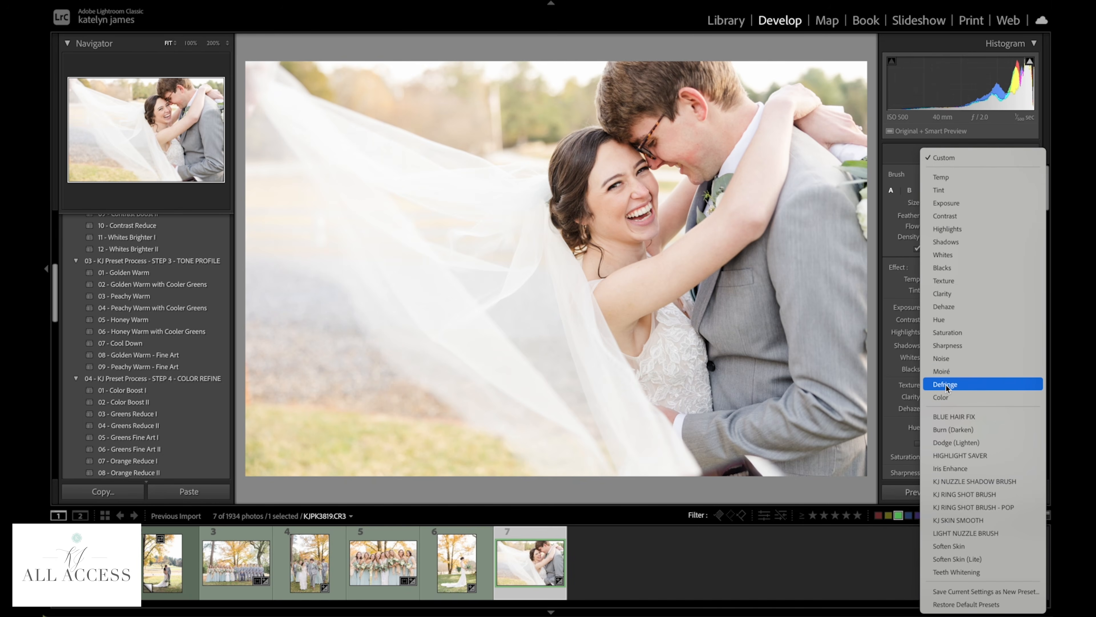
left_click(963, 533)
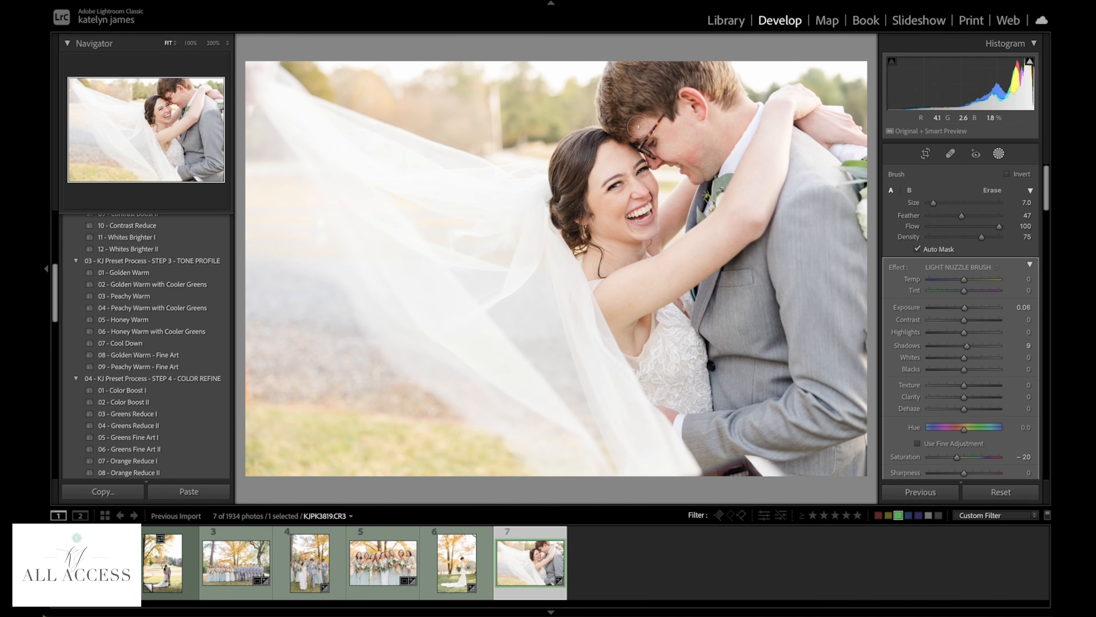
left_click(997, 157)
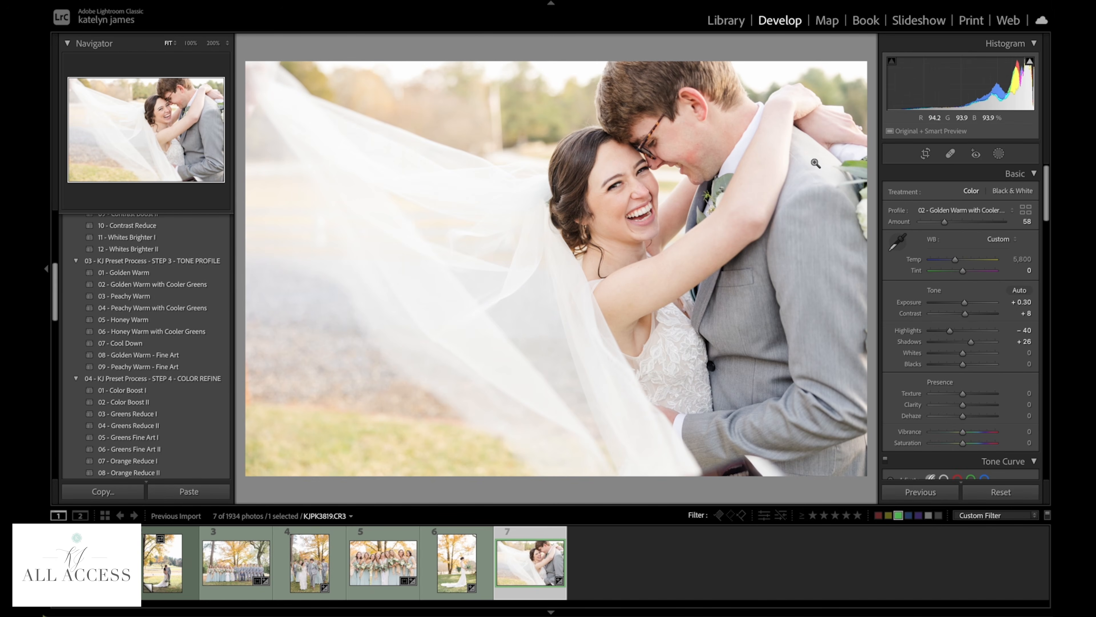
Step: Review the finished veil photo in the Library's Loupe view
key("e")
left_click(714, 150)
left_click(713, 150)
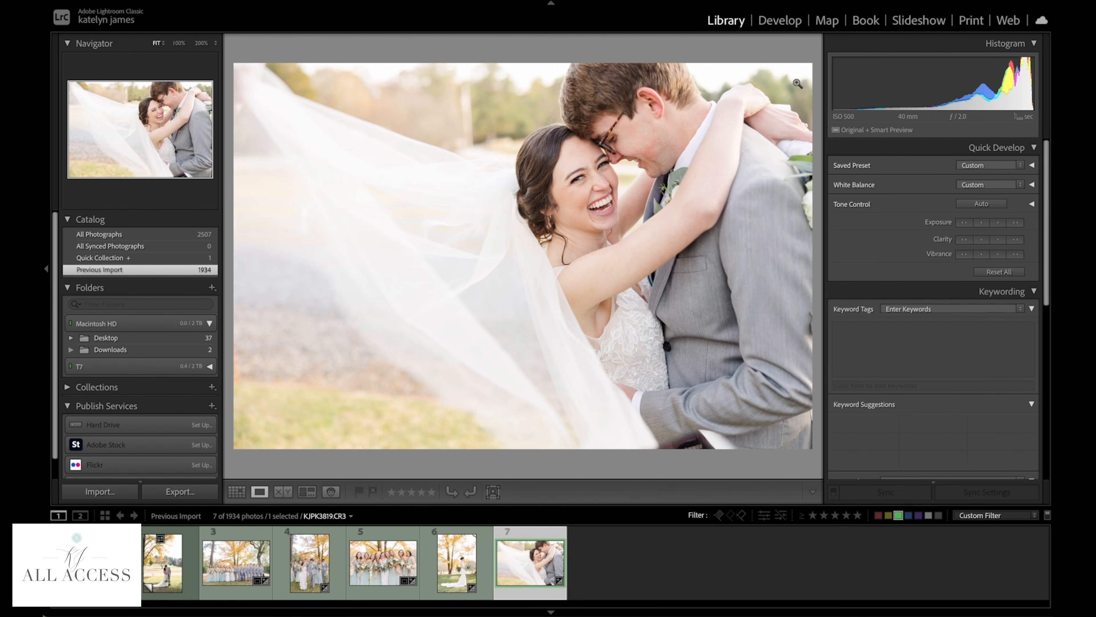
Step: Show the edited wedding photos together in the Library grid with none selected to compare their consistency
key("g")
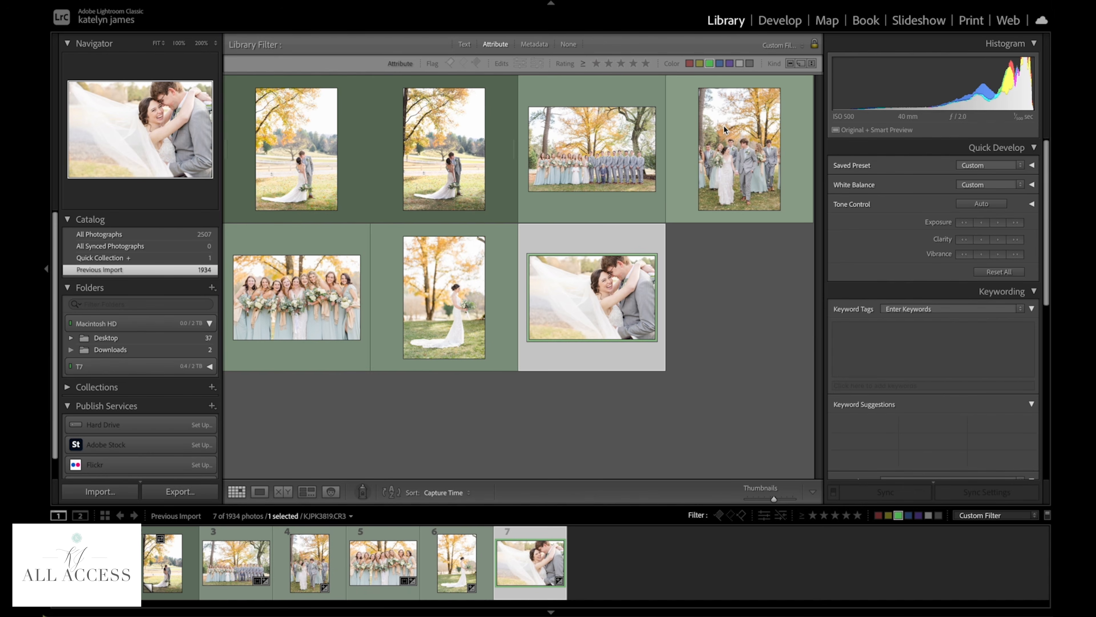
left_click(739, 319)
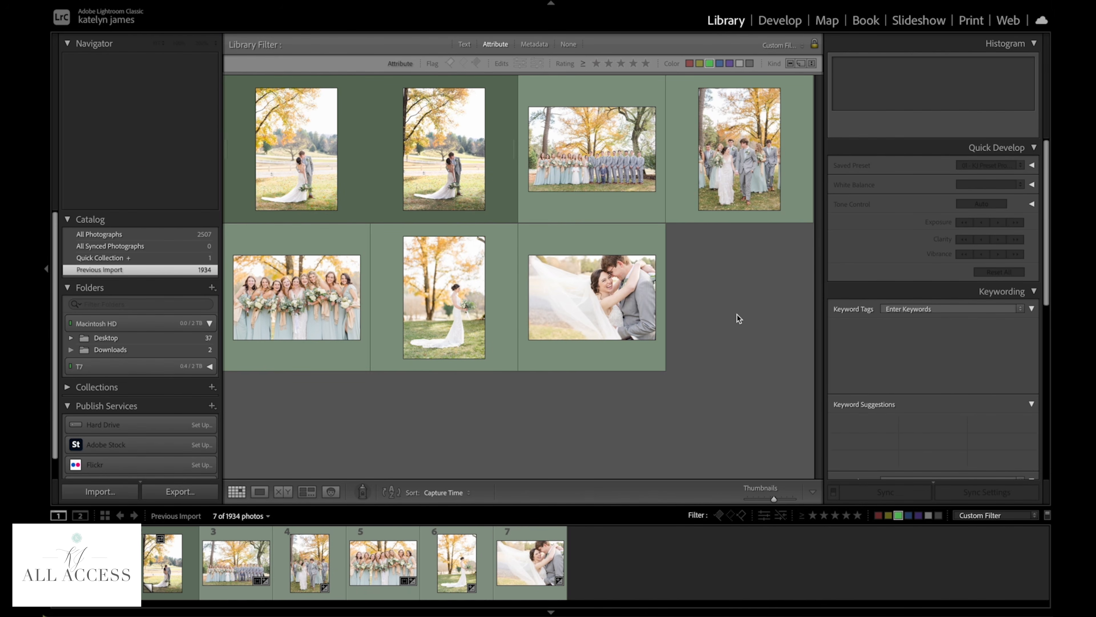
left_click(597, 156)
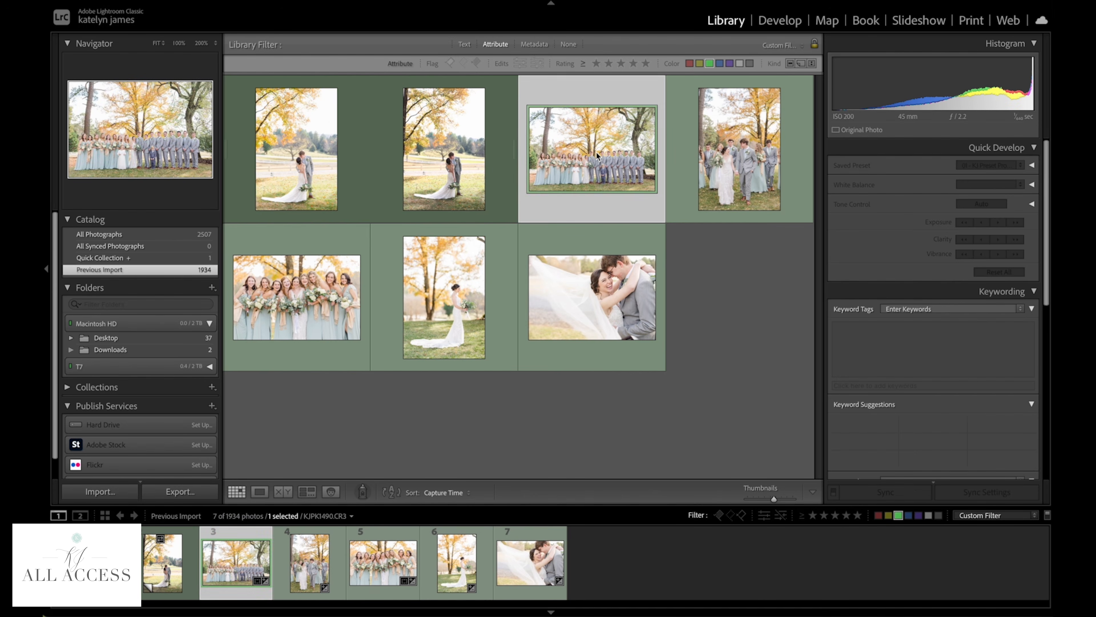
left_click(732, 301)
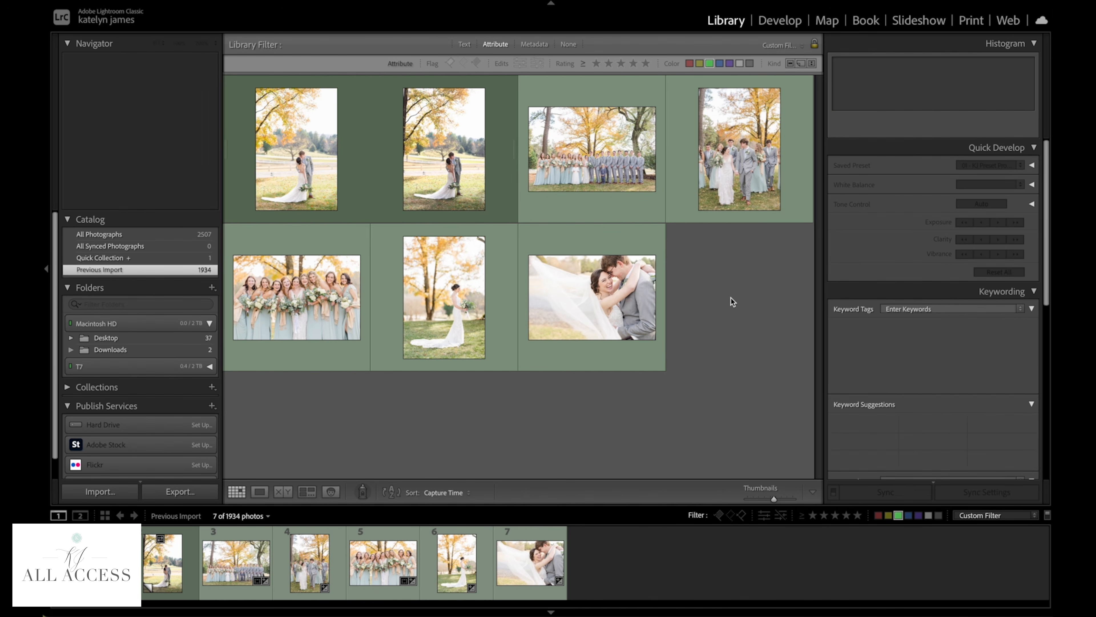